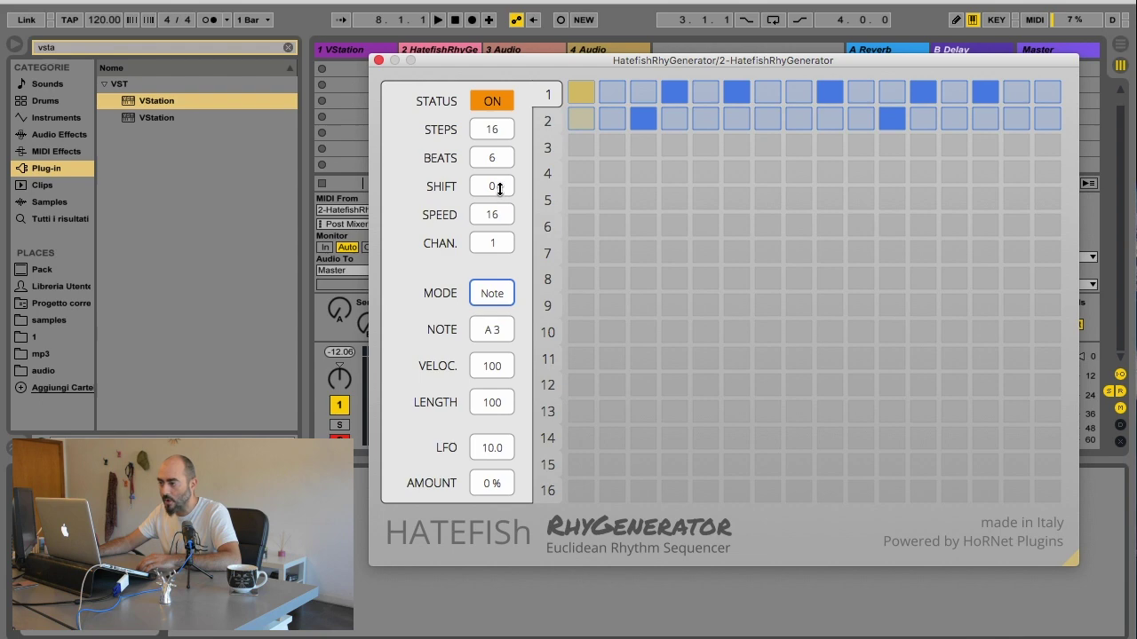
{"action": "mouse_move", "coordinate": [499, 189]}
{"action": "left_mouse_down"}
{"action": "mouse_move", "coordinate": [500, 160]}
{"action": "mouse_move", "coordinate": [499, 188]}
{"action": "left_mouse_up"}
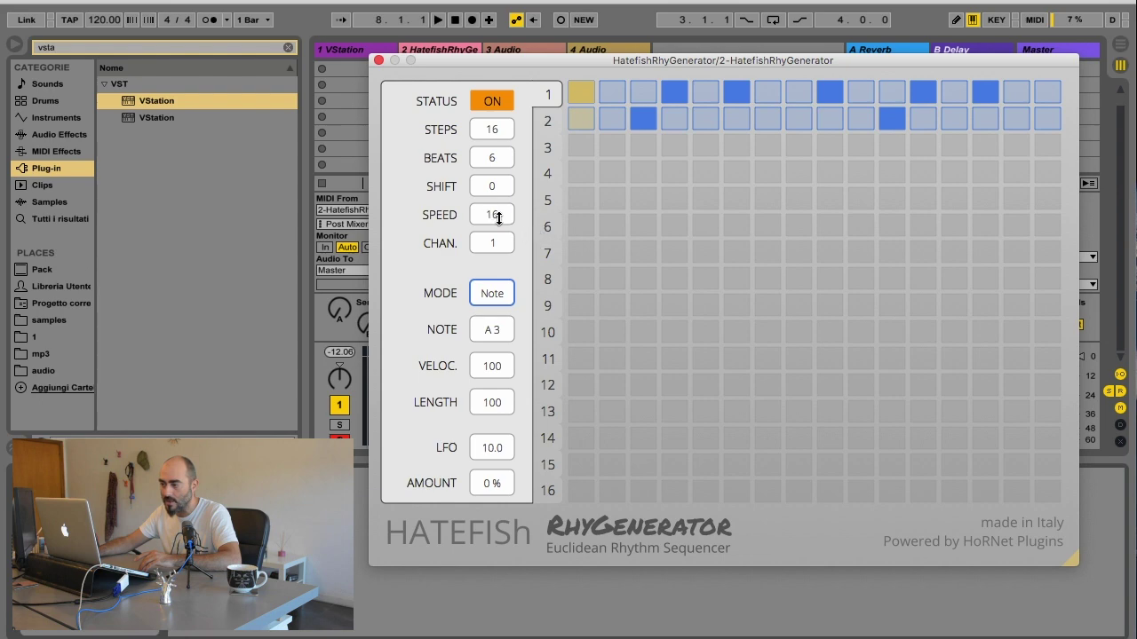
{"action": "left_click_drag", "start_coordinate": [503, 218], "coordinate": [502, 105]}
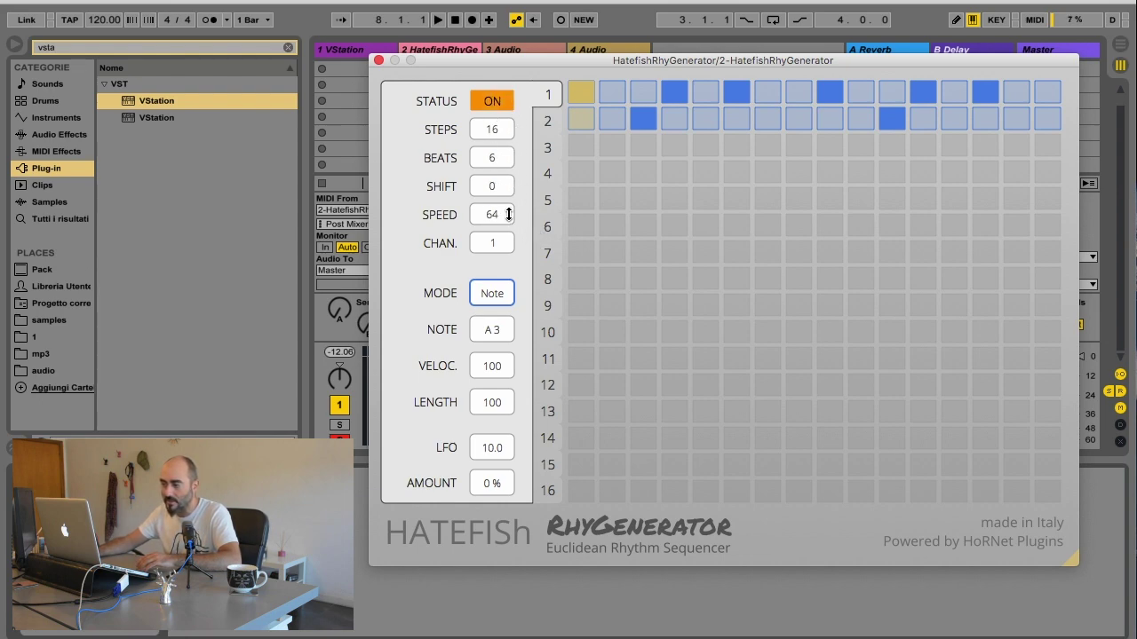
{"action": "double_click", "coordinate": [509, 214]}
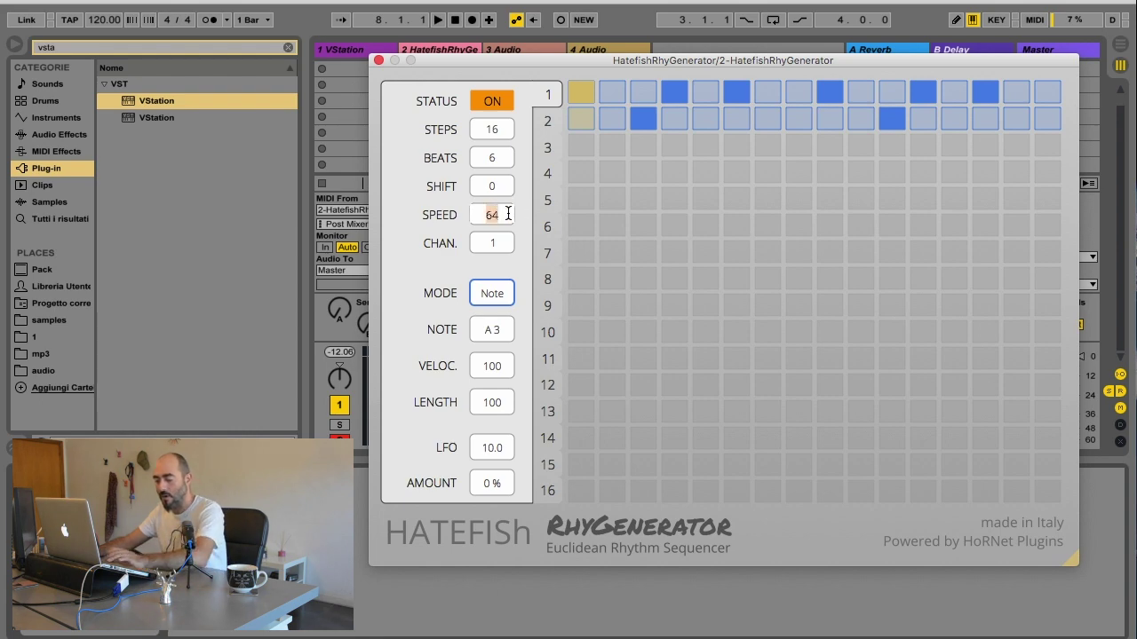
{"action": "type", "text": "1"}
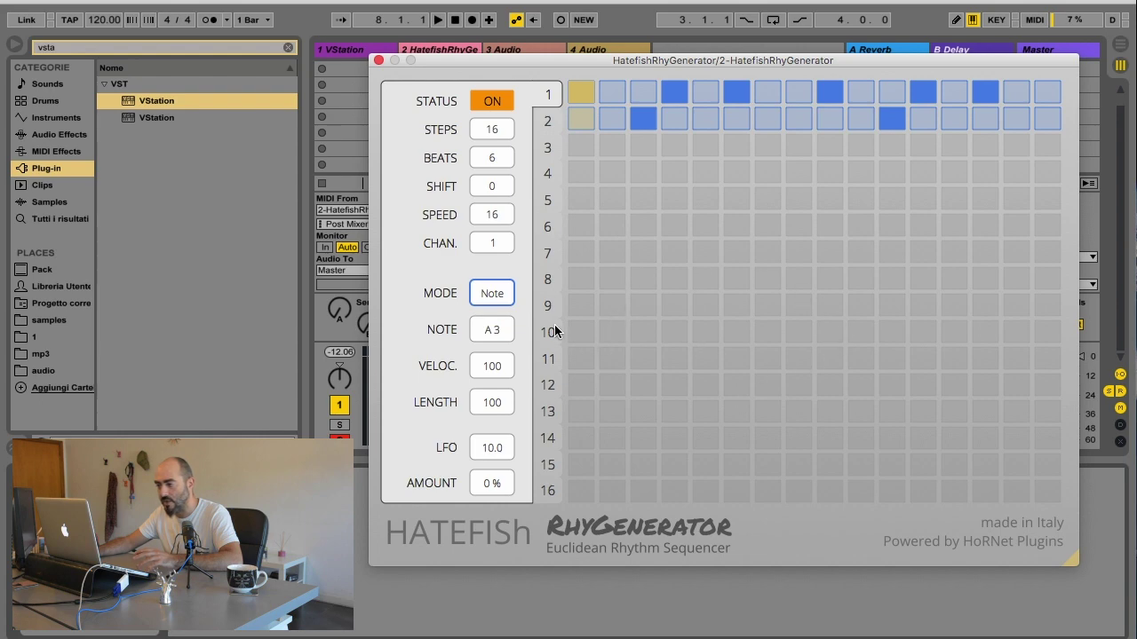
{"action": "left_click", "coordinate": [508, 303]}
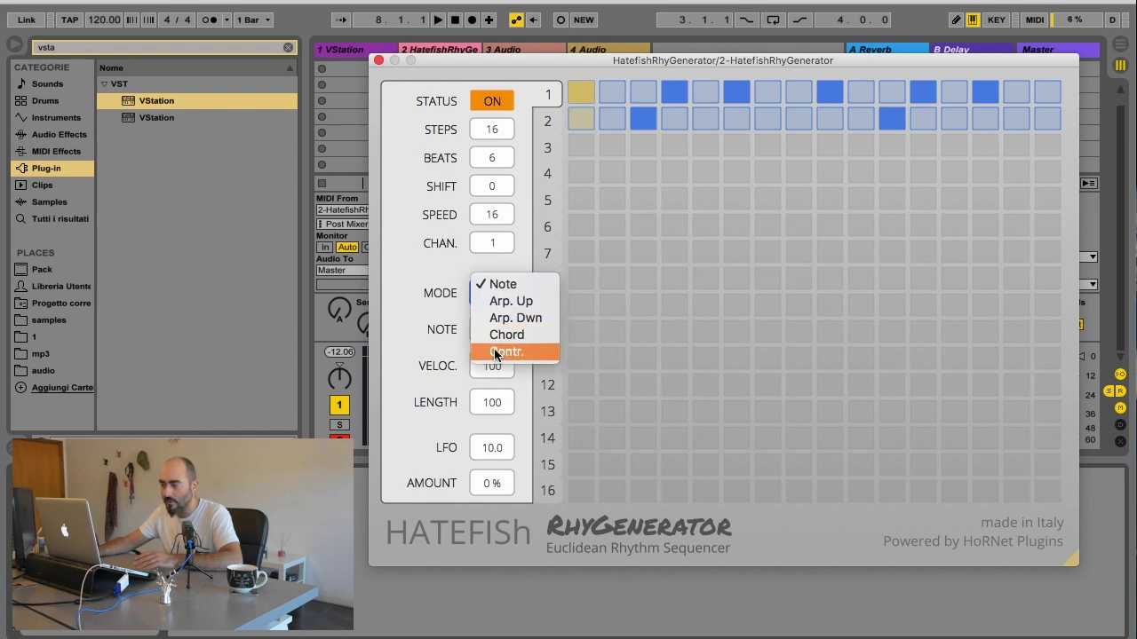
{"action": "left_click", "coordinate": [504, 284]}
{"action": "left_click", "coordinate": [484, 288]}
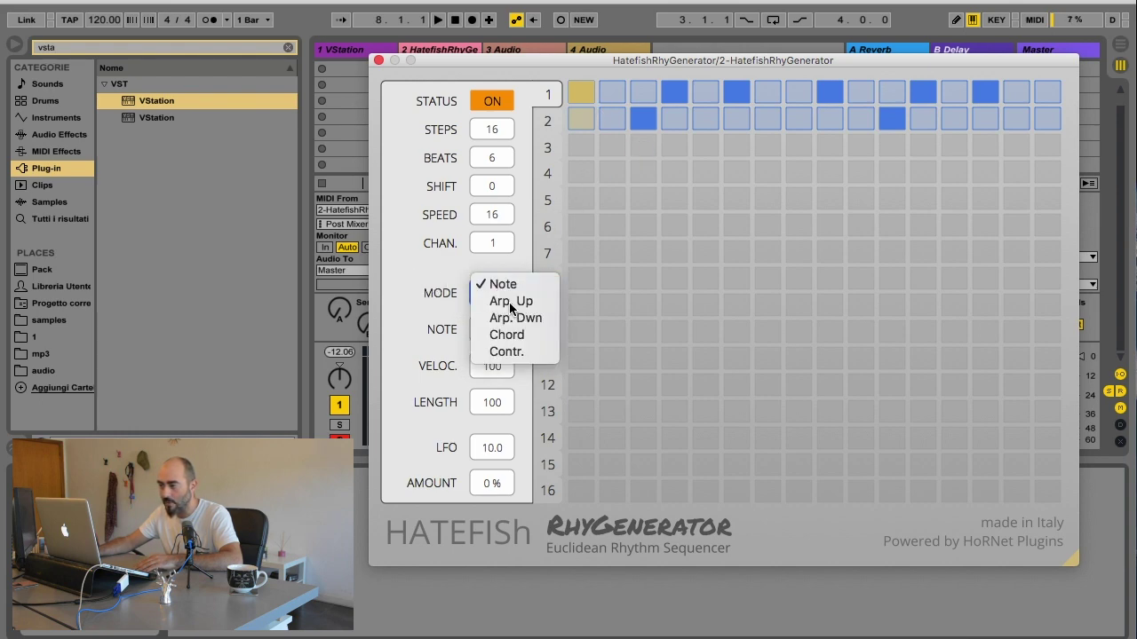
{"action": "left_click", "coordinate": [509, 302]}
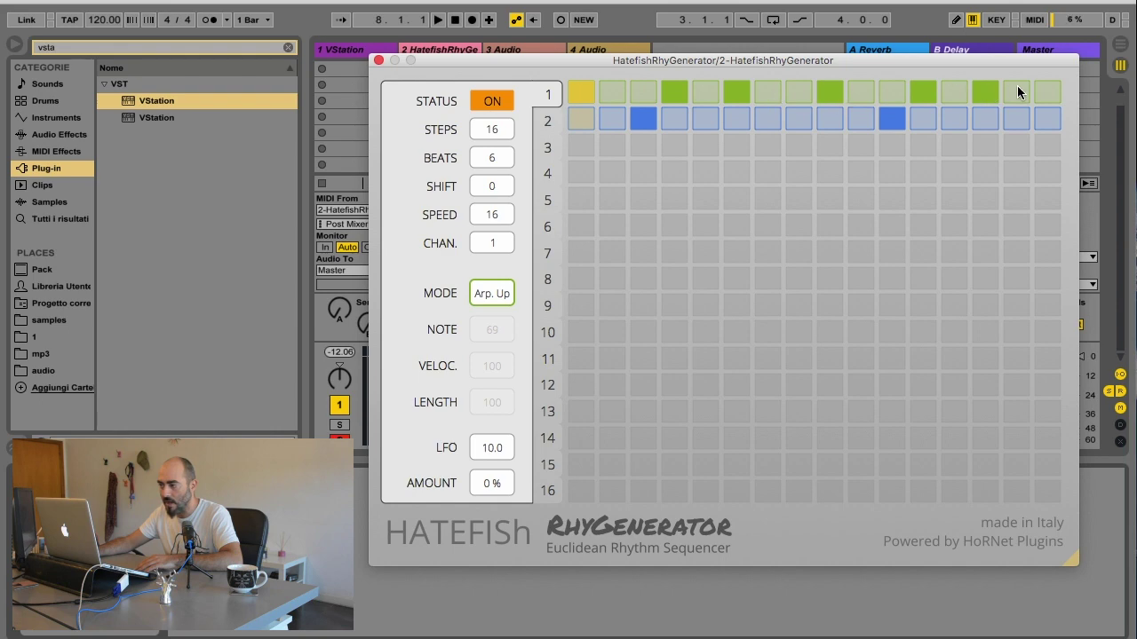
{"action": "left_click", "coordinate": [510, 292]}
{"action": "left_click", "coordinate": [506, 318]}
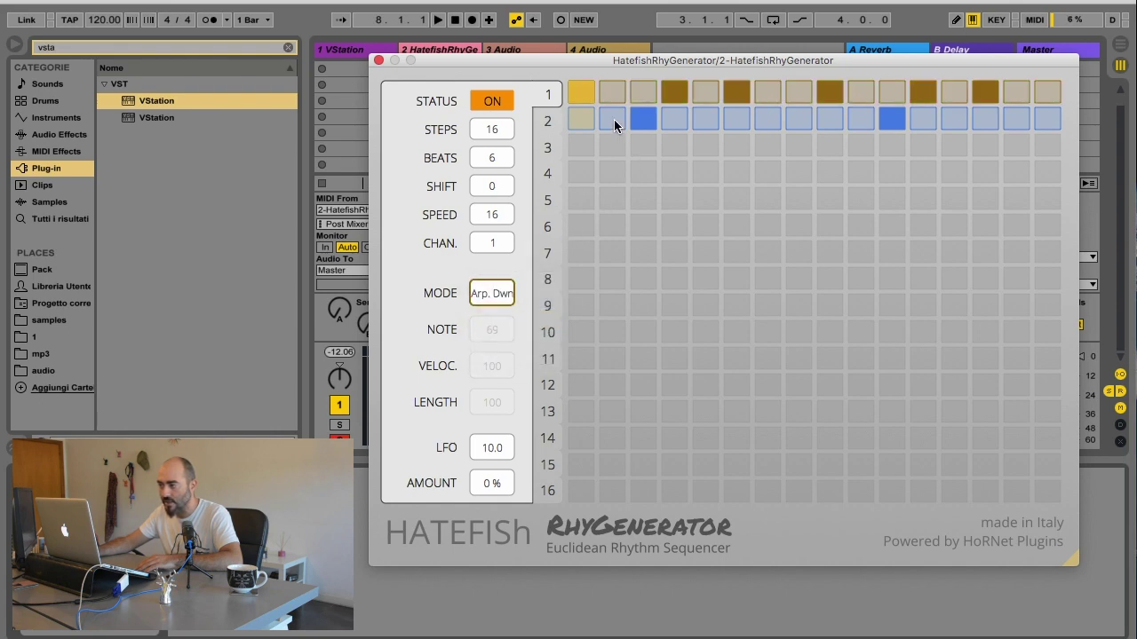
{"action": "left_click", "coordinate": [491, 294]}
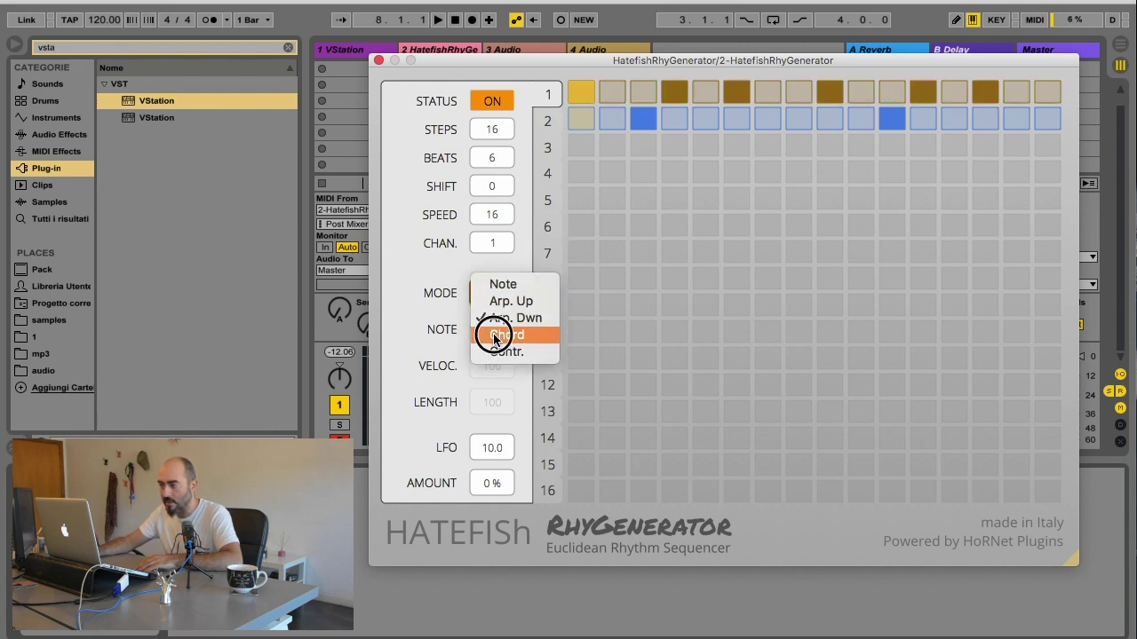
{"action": "left_click", "coordinate": [495, 331]}
{"action": "left_click", "coordinate": [486, 299]}
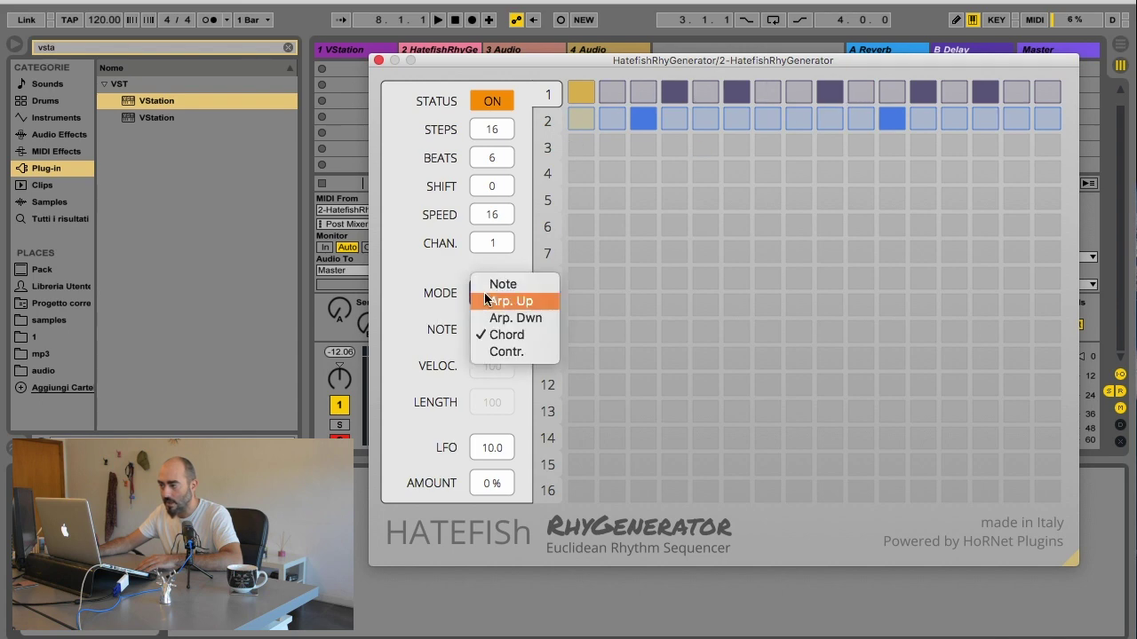
{"action": "left_click", "coordinate": [502, 353]}
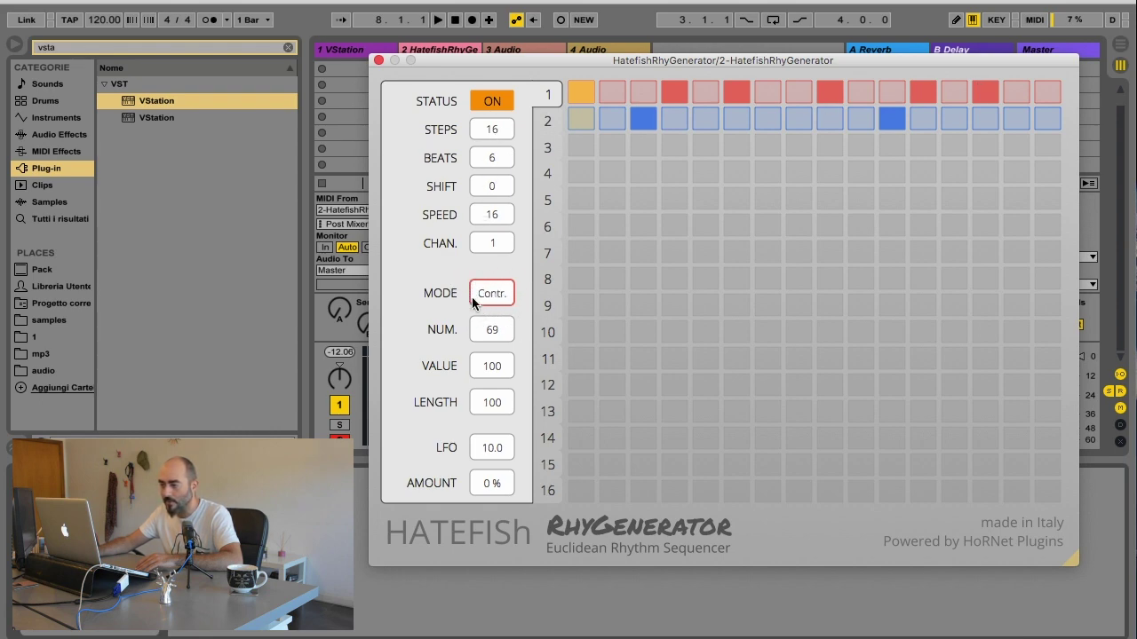
{"action": "left_click", "coordinate": [489, 301]}
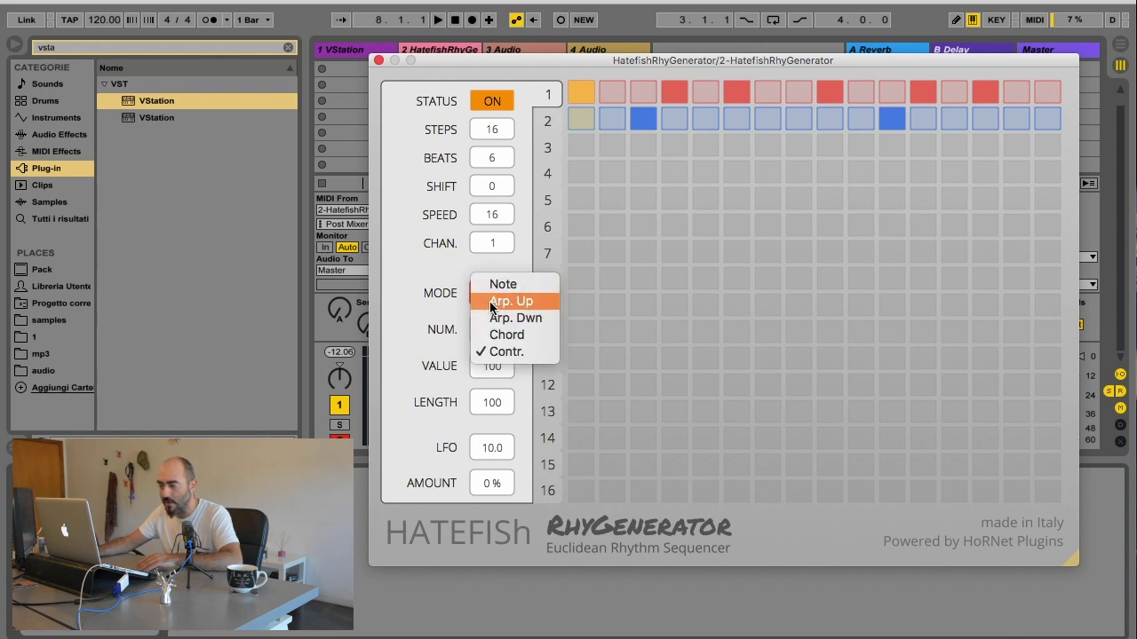
{"action": "left_click", "coordinate": [503, 288]}
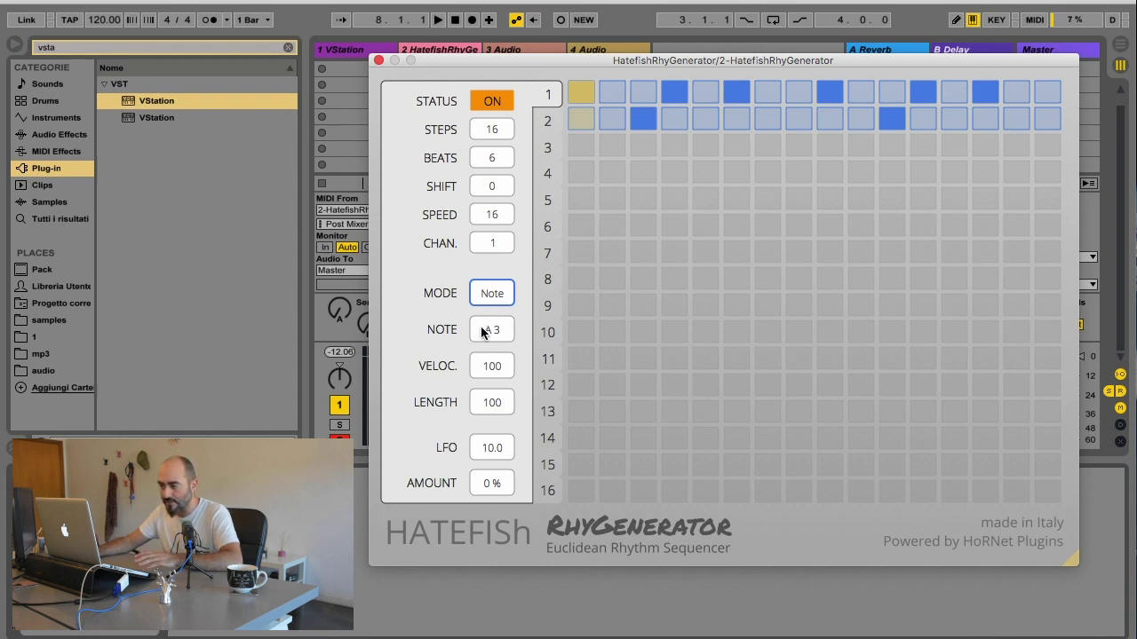
Step: Change row 1's note in the rhythm generator from A 3 to C 3
{"action": "left_click", "coordinate": [484, 333]}
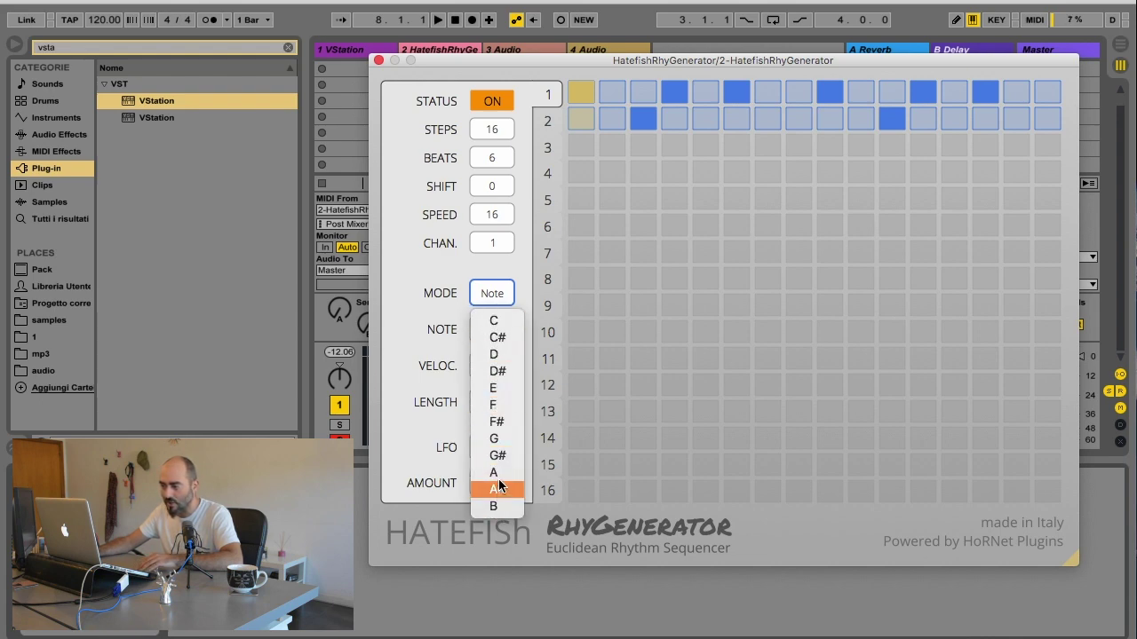
{"action": "left_click", "coordinate": [494, 320]}
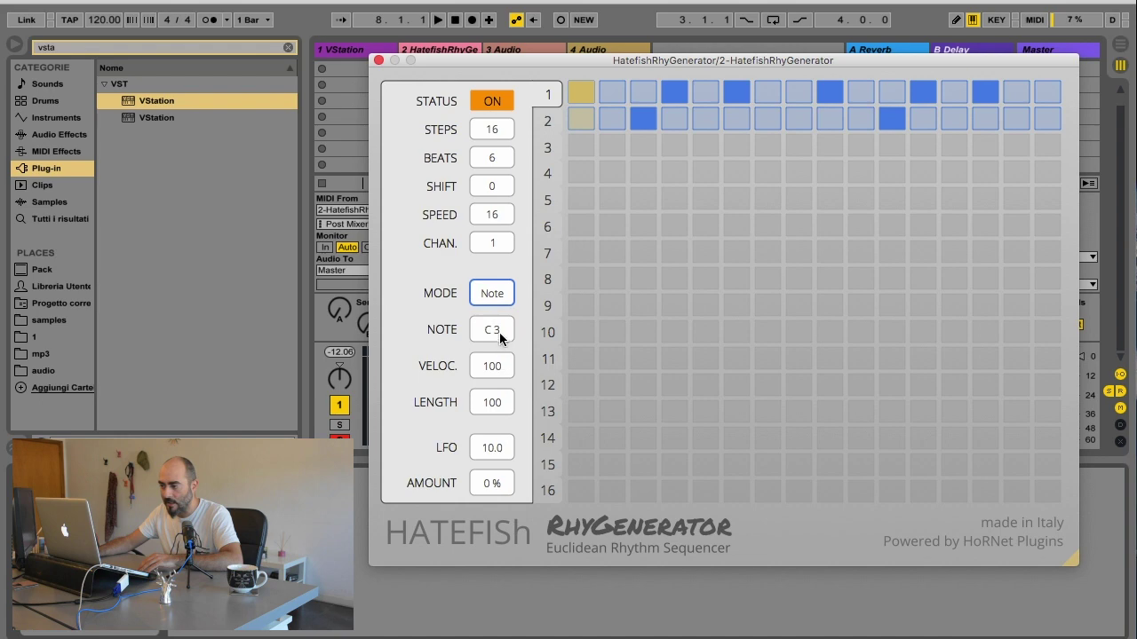
{"action": "left_click", "coordinate": [502, 330]}
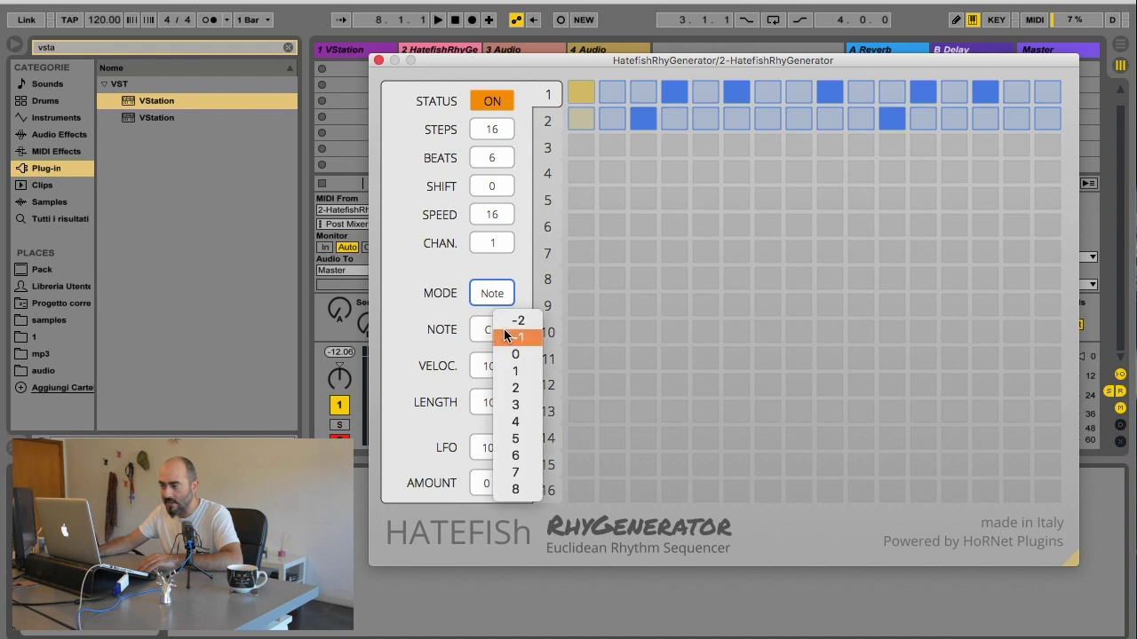
{"action": "left_click", "coordinate": [524, 402]}
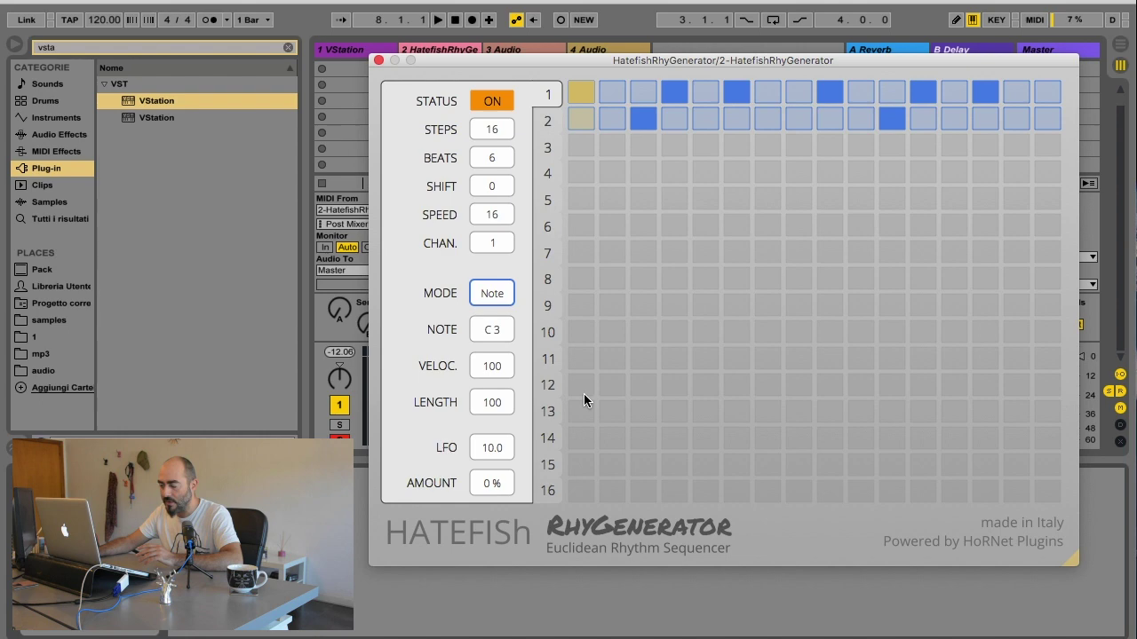
{"action": "left_click_drag", "start_coordinate": [548, 61], "coordinate": [550, 71]}
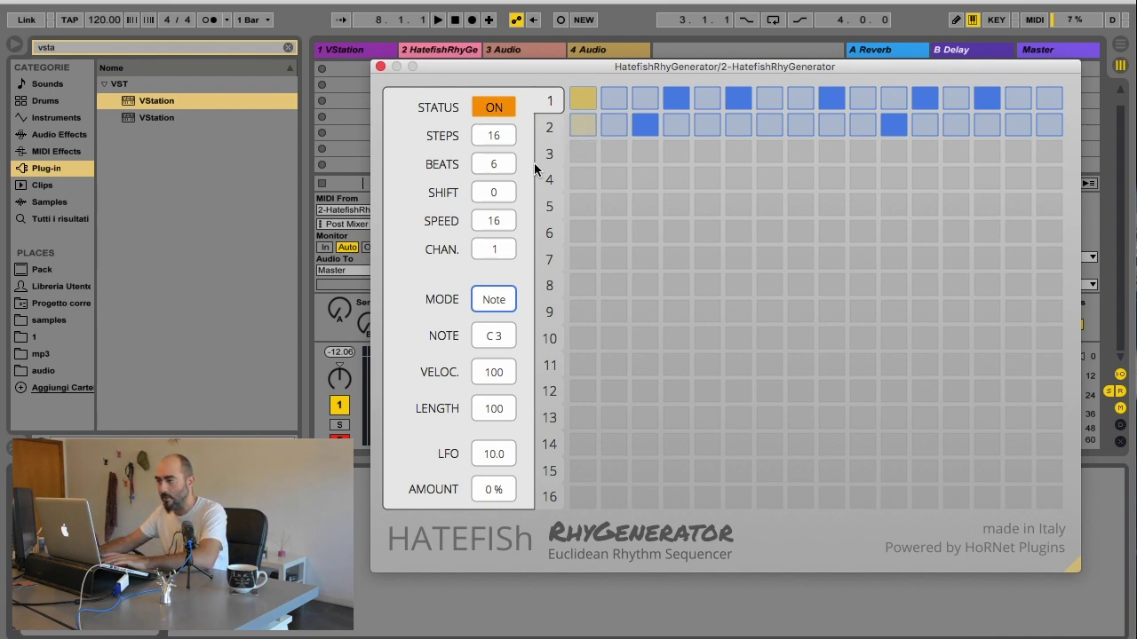
Step: Start playback and lower row 1's beats from 6 to 5
{"action": "key", "text": "space"}
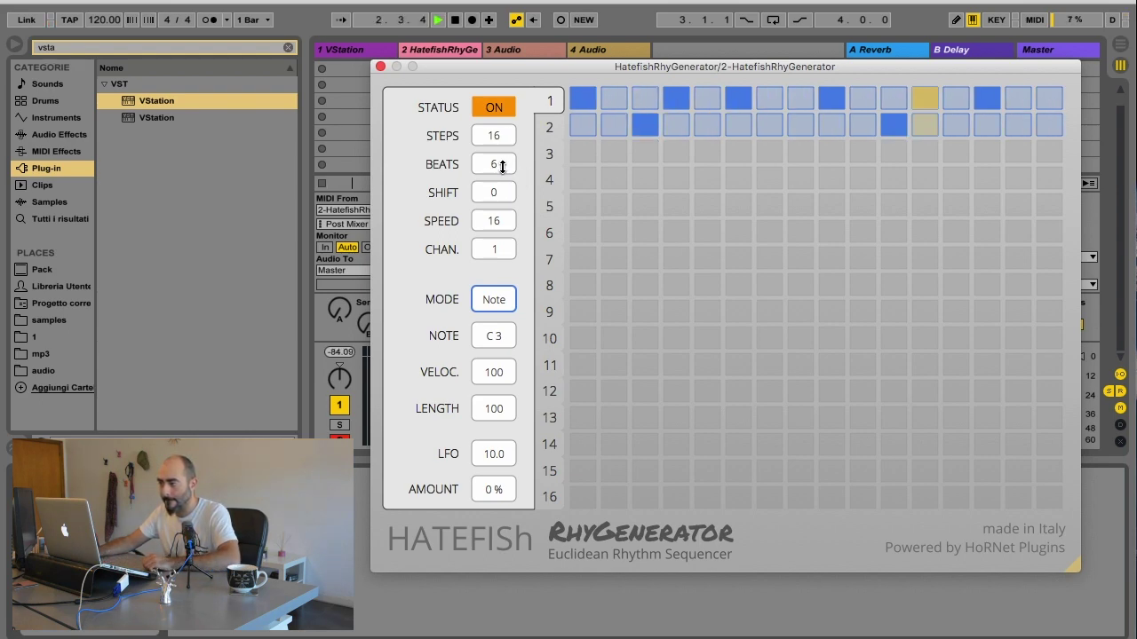
{"action": "left_click", "coordinate": [502, 166]}
{"action": "left_click_drag", "start_coordinate": [501, 167], "coordinate": [502, 170]}
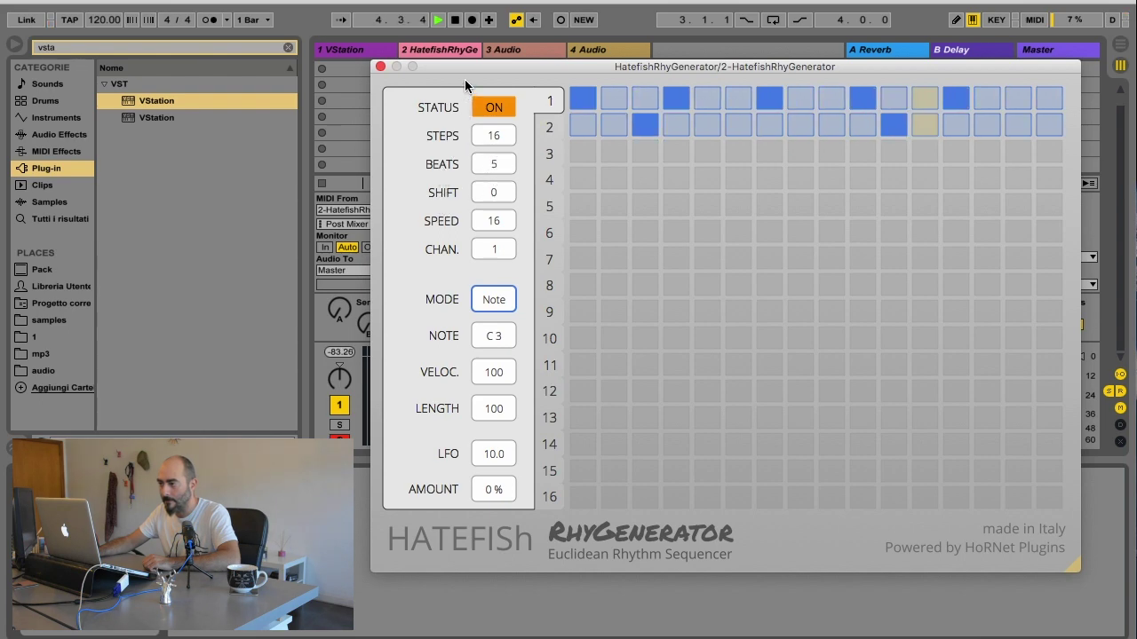
{"action": "left_click_drag", "start_coordinate": [465, 66], "coordinate": [469, 65]}
Step: Set the track's MIDI From to HatefishRhyGenerator, readjust row 1's beats, and show row 2
{"action": "left_click", "coordinate": [358, 223]}
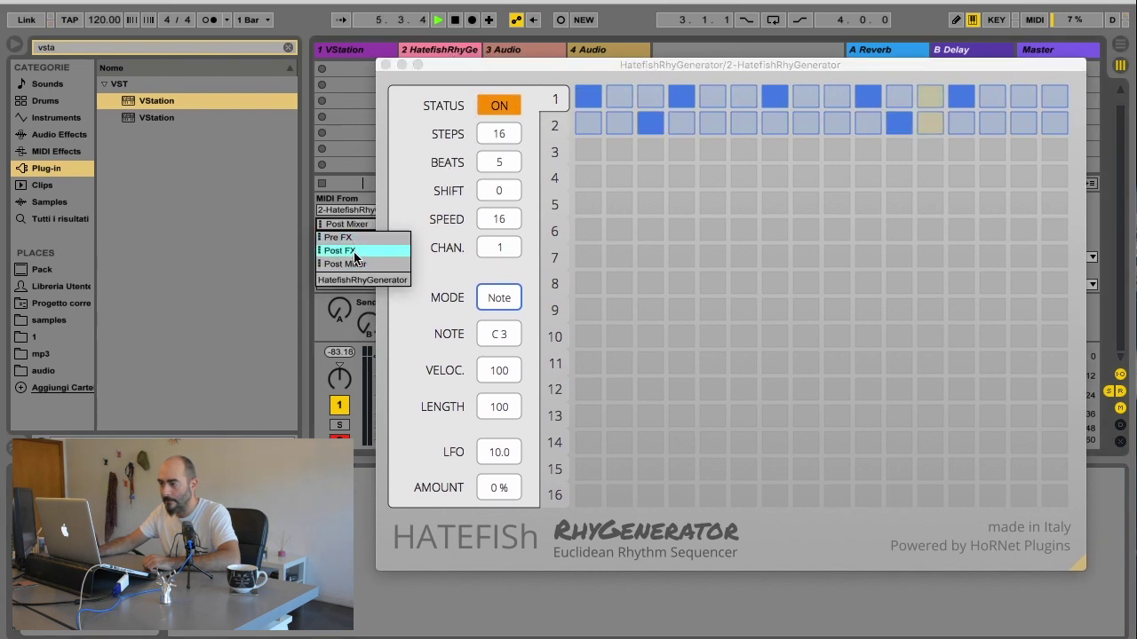
{"action": "left_click", "coordinate": [354, 281]}
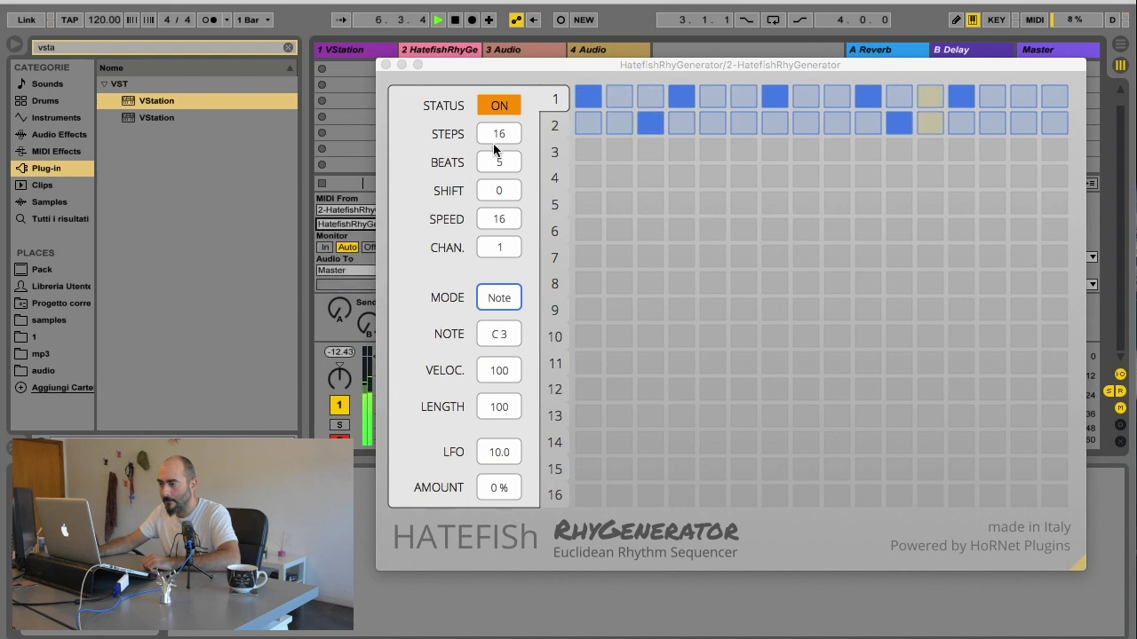
{"action": "left_click", "coordinate": [502, 165]}
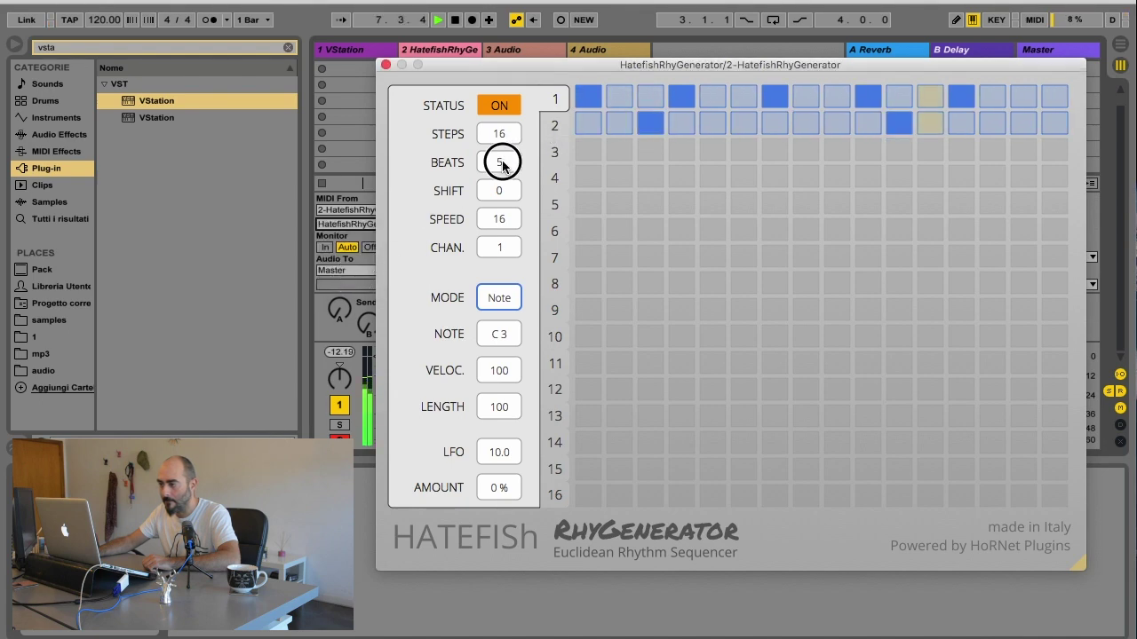
{"action": "mouse_move", "coordinate": [503, 165]}
{"action": "left_mouse_down"}
{"action": "mouse_move", "coordinate": [506, 147]}
{"action": "mouse_move", "coordinate": [506, 164]}
{"action": "left_mouse_up"}
{"action": "left_click", "coordinate": [554, 126]}
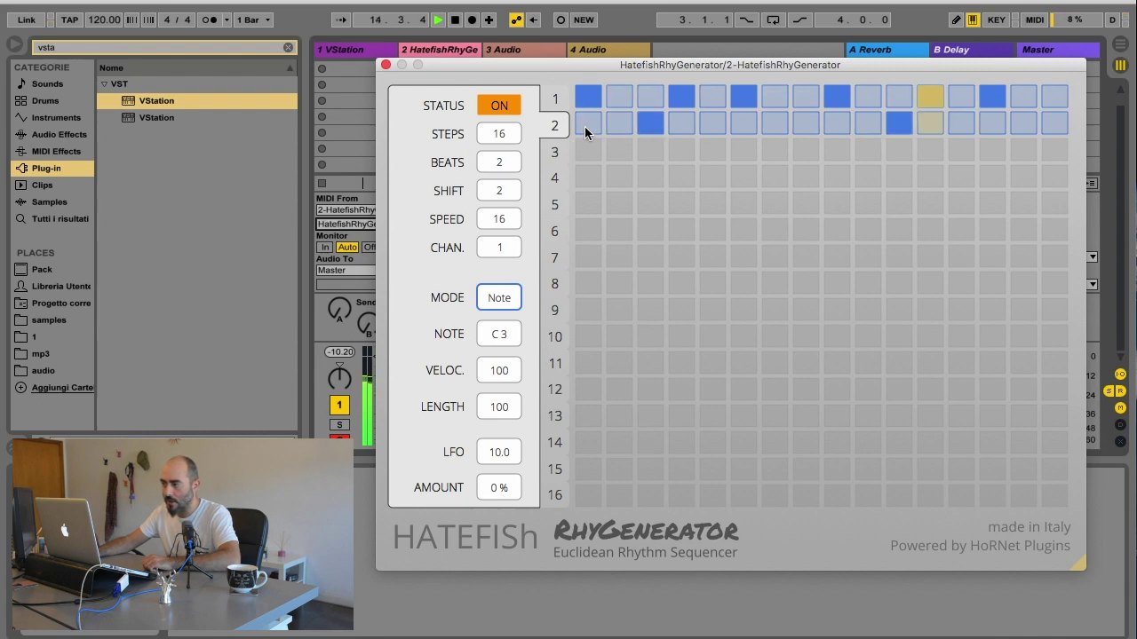
Step: Sweep row 2's shift through several values back to 2, then show row 1's settings
{"action": "left_click_drag", "start_coordinate": [514, 190], "coordinate": [512, 198]}
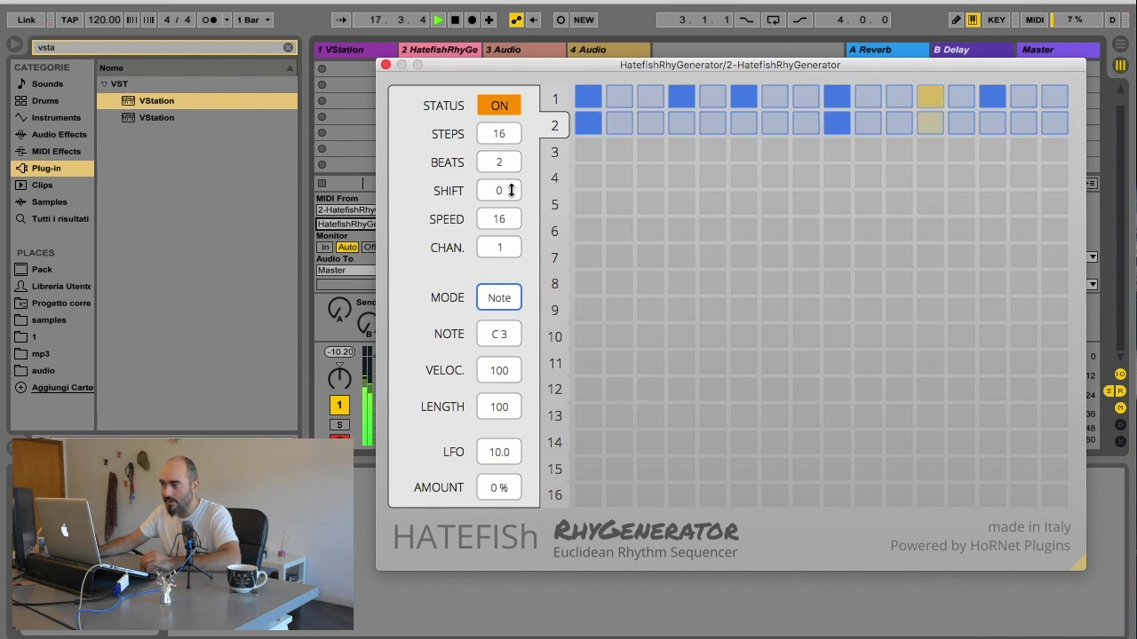
{"action": "mouse_move", "coordinate": [511, 190]}
{"action": "left_mouse_down"}
{"action": "mouse_move", "coordinate": [521, 182]}
{"action": "mouse_move", "coordinate": [509, 184]}
{"action": "left_mouse_up"}
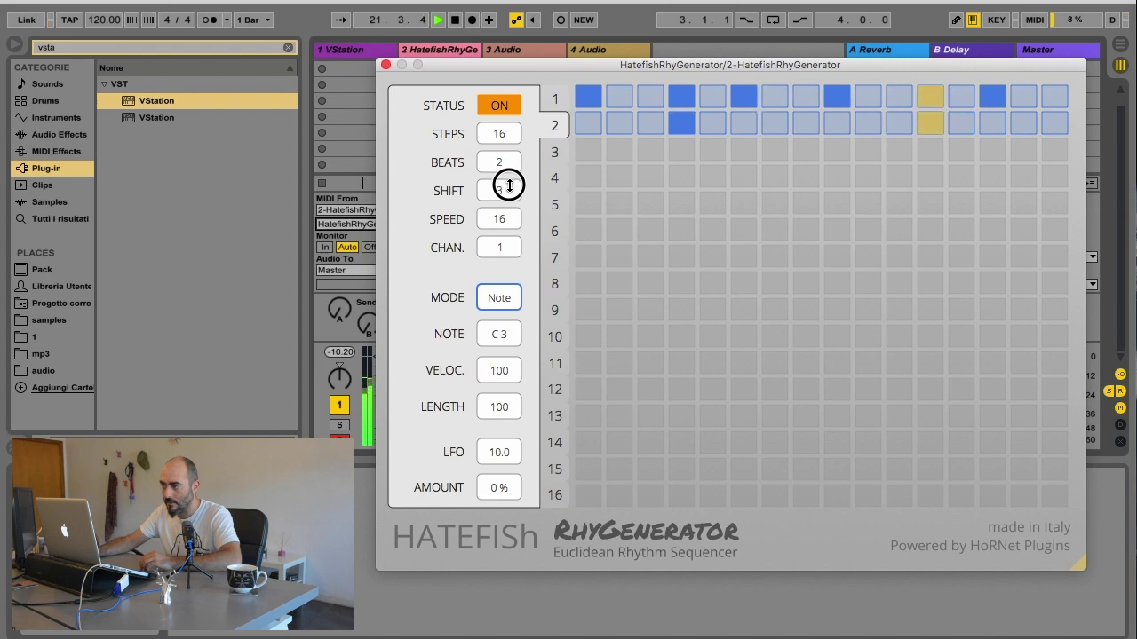
{"action": "left_click_drag", "start_coordinate": [508, 184], "coordinate": [510, 186]}
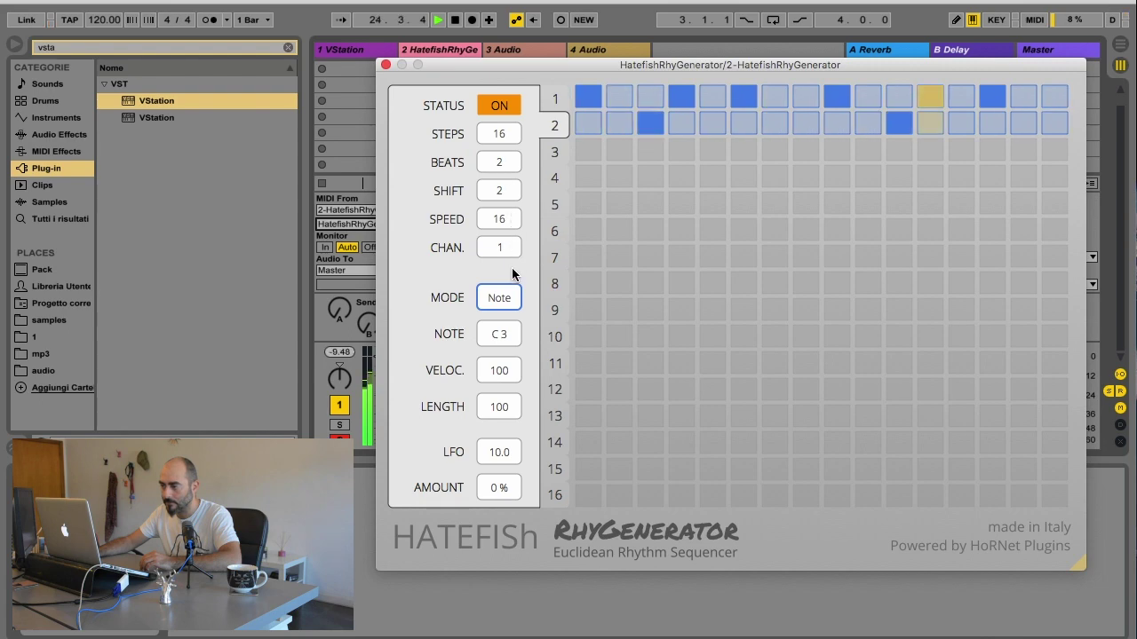
{"action": "left_click", "coordinate": [512, 219]}
{"action": "left_click", "coordinate": [557, 98]}
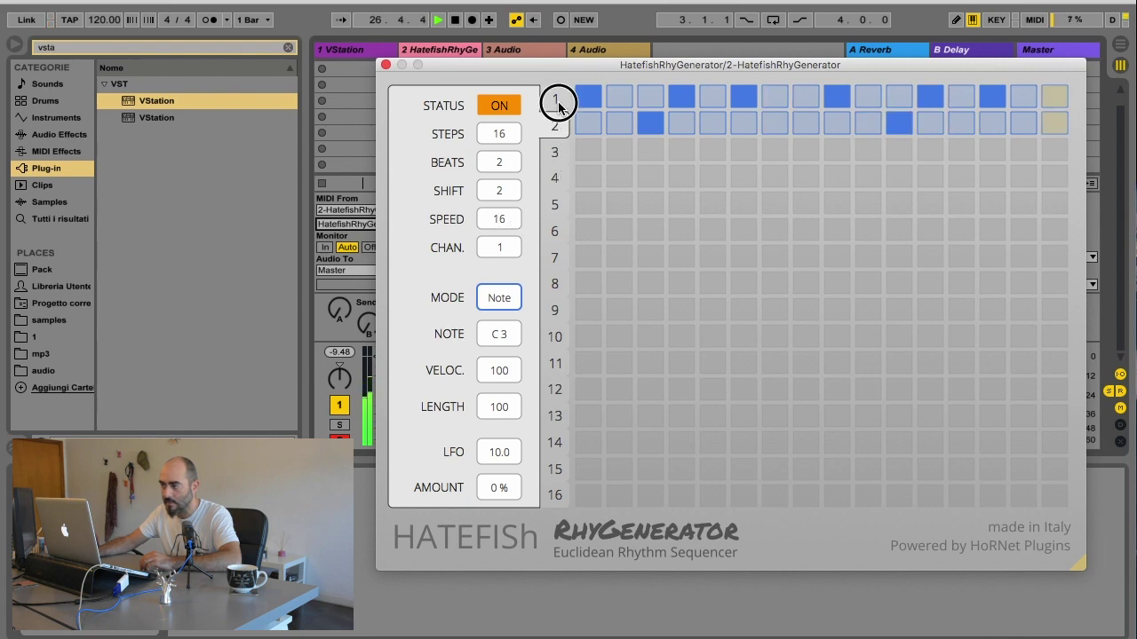
Step: Set row 1's note to C 4 and bring its speed back to 16 after trying 29
{"action": "left_click", "coordinate": [512, 216]}
{"action": "left_click_drag", "start_coordinate": [512, 210], "coordinate": [514, 197]}
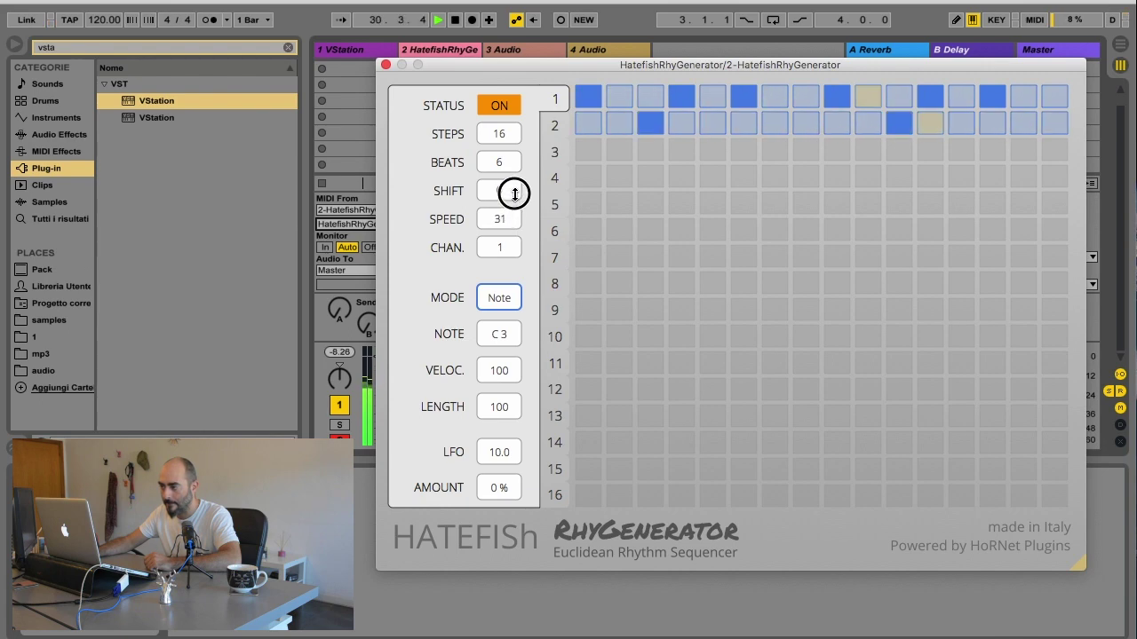
{"action": "left_click", "coordinate": [495, 334]}
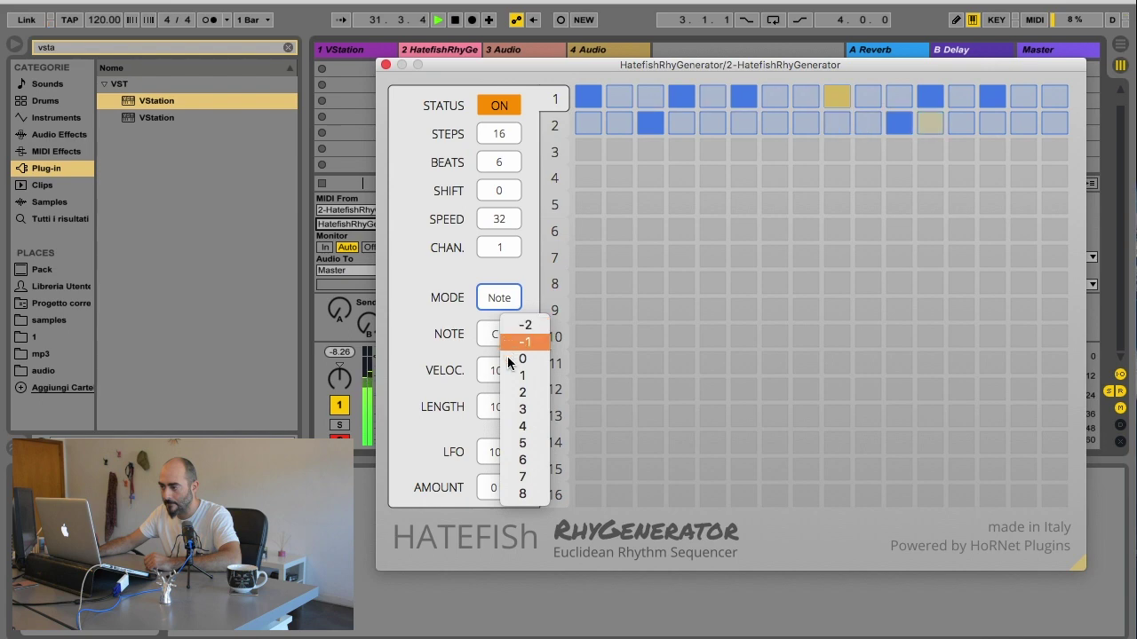
{"action": "left_click", "coordinate": [522, 427]}
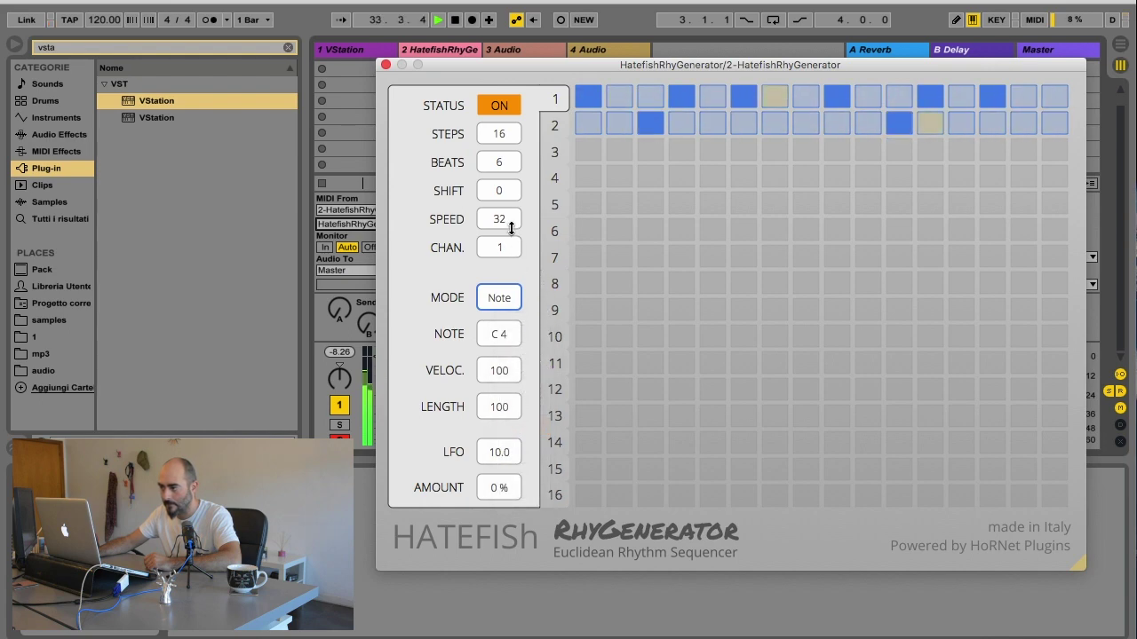
{"action": "left_click_drag", "start_coordinate": [512, 219], "coordinate": [513, 216]}
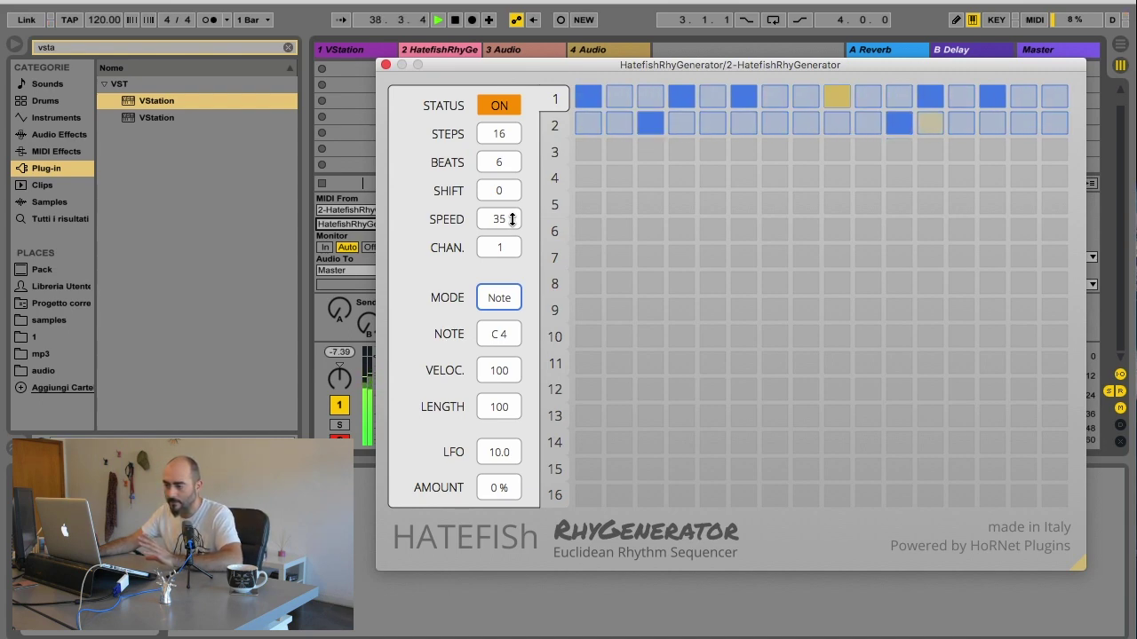
{"action": "mouse_move", "coordinate": [512, 219]}
{"action": "left_mouse_down"}
{"action": "mouse_move", "coordinate": [519, 199]}
{"action": "mouse_move", "coordinate": [512, 271]}
{"action": "mouse_move", "coordinate": [518, 198]}
{"action": "mouse_move", "coordinate": [508, 218]}
{"action": "left_mouse_up"}
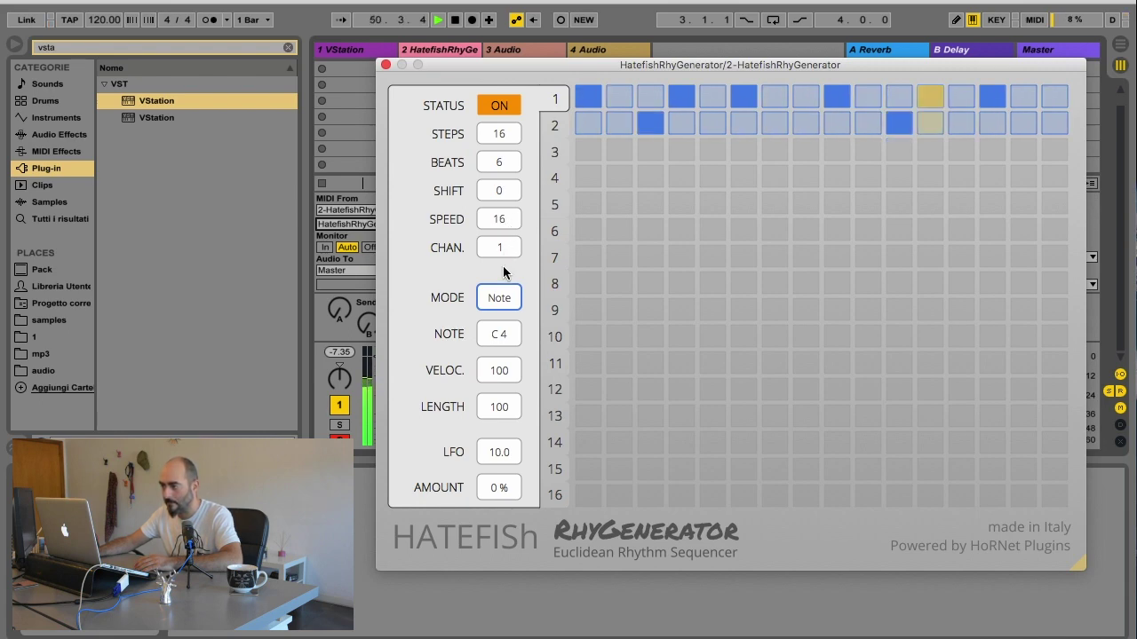
Step: Give row 2 6 beats in Arp. Up mode and start Live's playback
{"action": "left_click", "coordinate": [555, 127]}
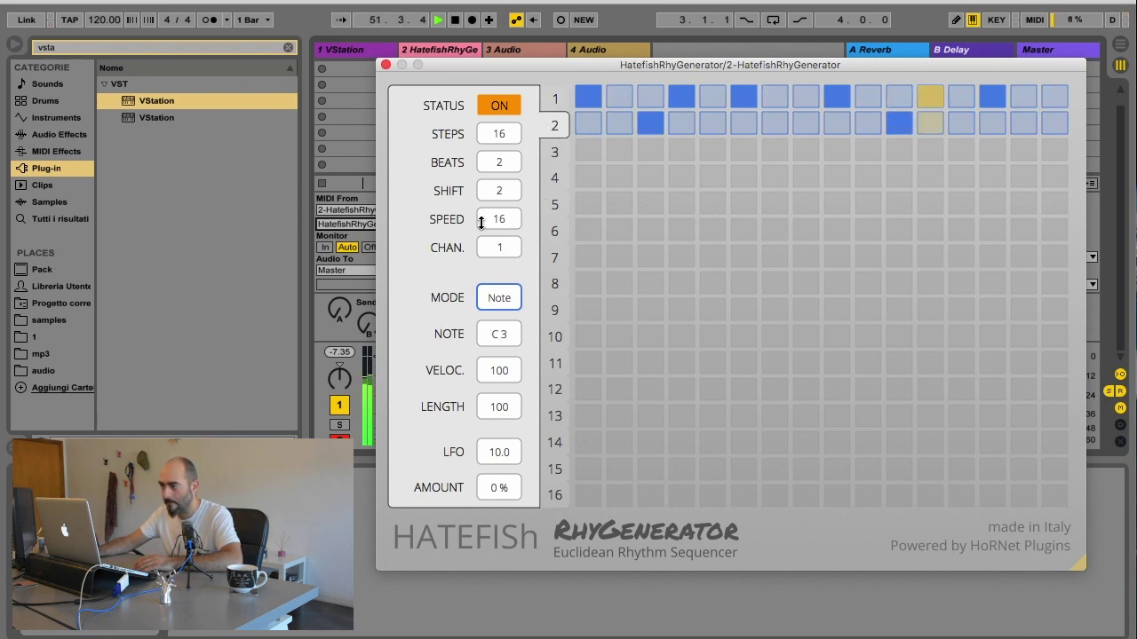
{"action": "left_click_drag", "start_coordinate": [508, 161], "coordinate": [507, 149]}
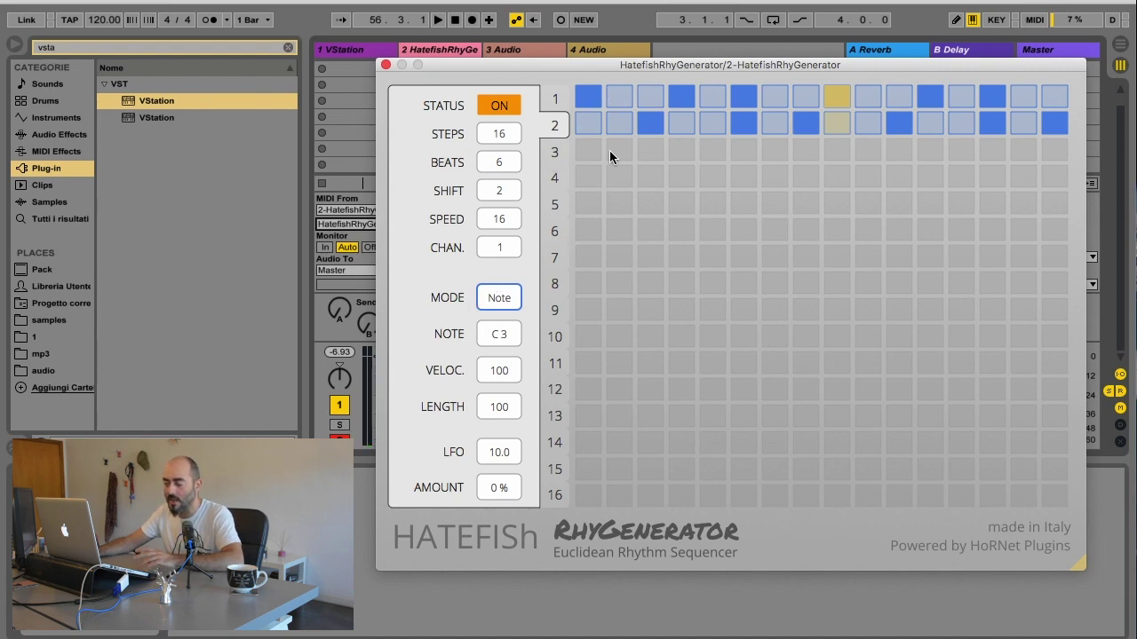
{"action": "left_click", "coordinate": [508, 300]}
{"action": "left_click", "coordinate": [523, 310]}
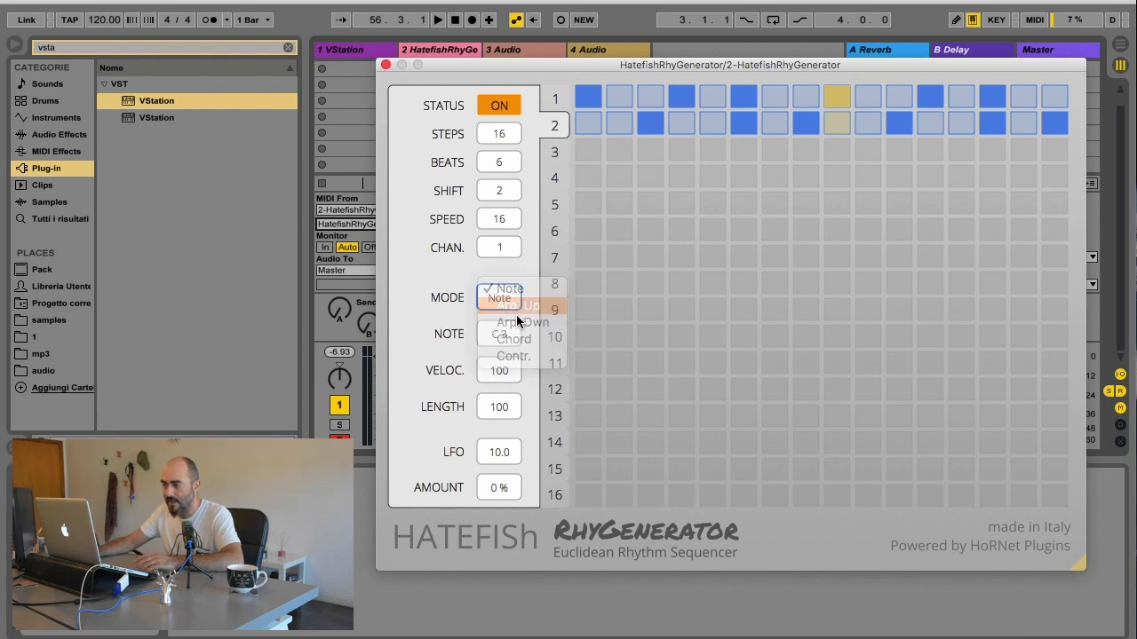
{"action": "mouse_move", "coordinate": [536, 68]}
{"action": "left_mouse_down"}
{"action": "mouse_move", "coordinate": [518, 78]}
{"action": "mouse_move", "coordinate": [555, 64]}
{"action": "mouse_move", "coordinate": [542, 68]}
{"action": "left_mouse_up"}
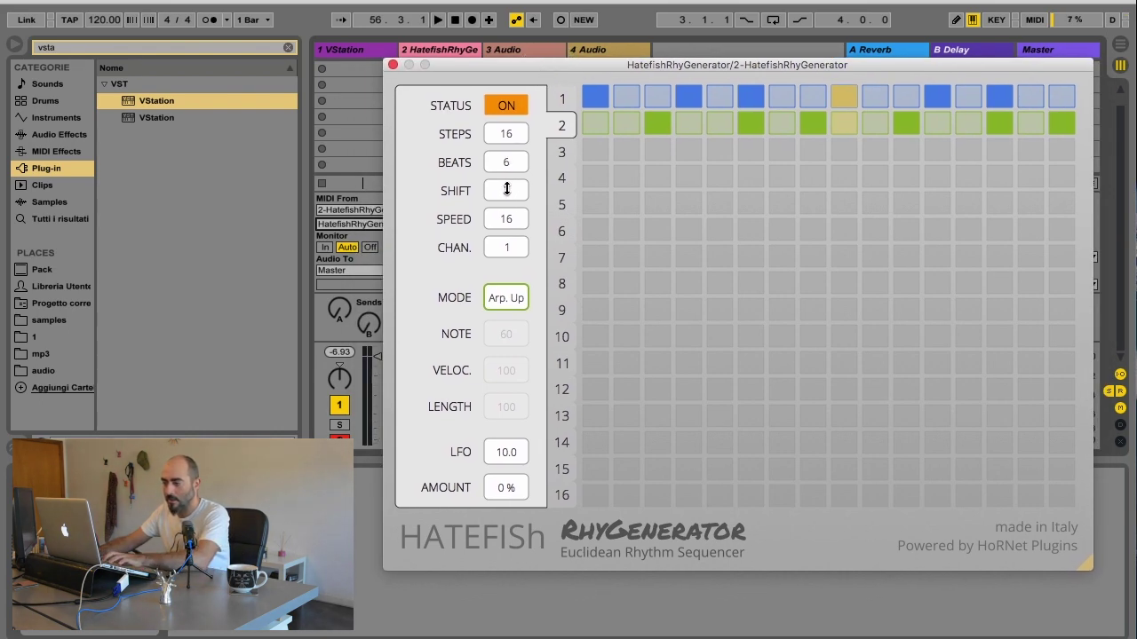
{"action": "key", "text": "space"}
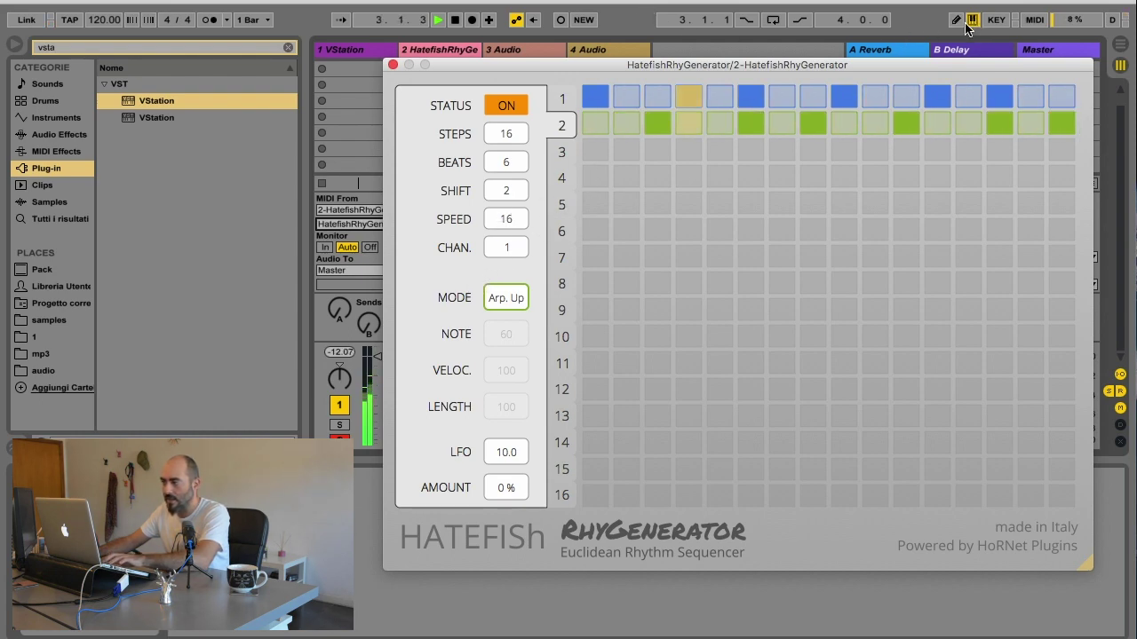
Step: Record-arm track 2 and set track 1's monitoring to In
{"action": "left_click_drag", "start_coordinate": [545, 71], "coordinate": [665, 182]}
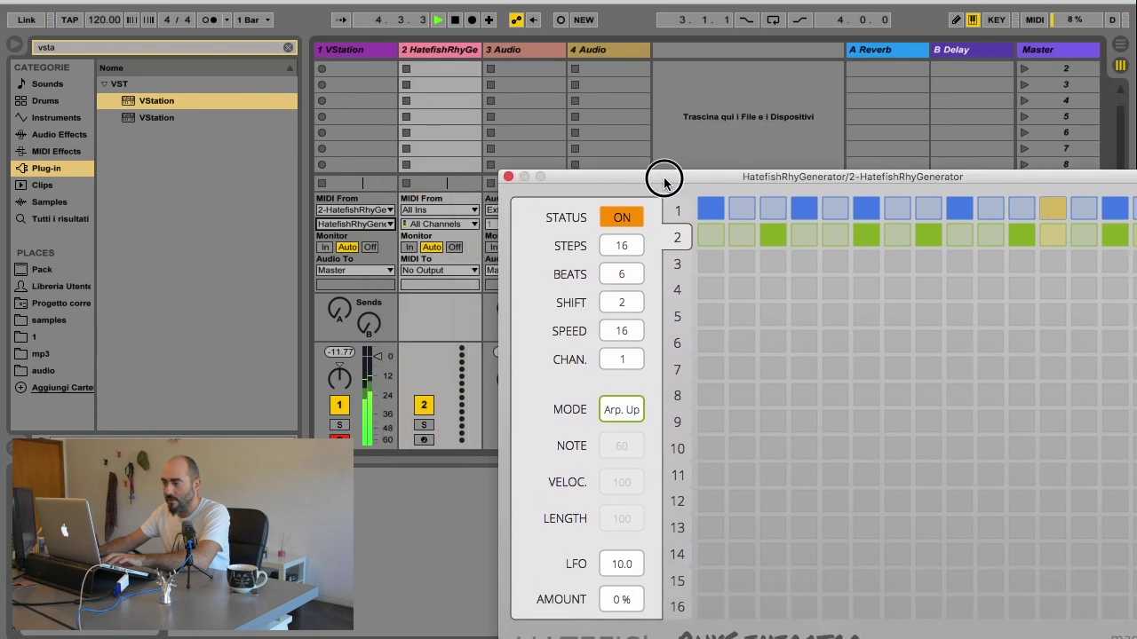
{"action": "left_click", "coordinate": [423, 439]}
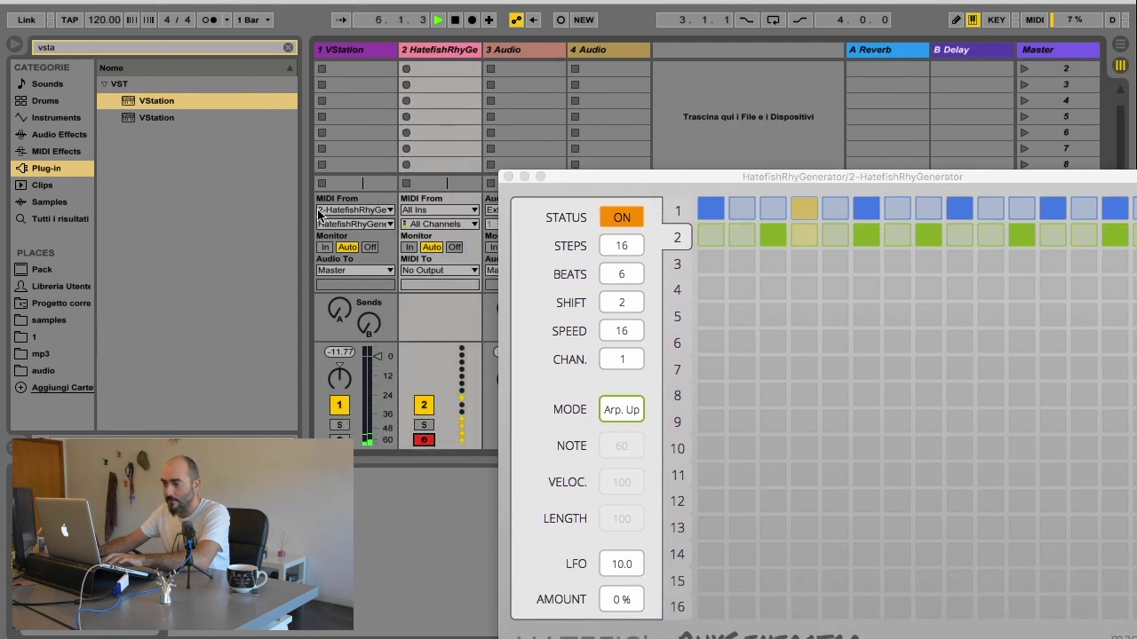
{"action": "left_click", "coordinate": [325, 247]}
Step: Raise row 2's beats to 12 and close the RhyGenerator plugin window
{"action": "left_click_drag", "start_coordinate": [581, 174], "coordinate": [401, 125]}
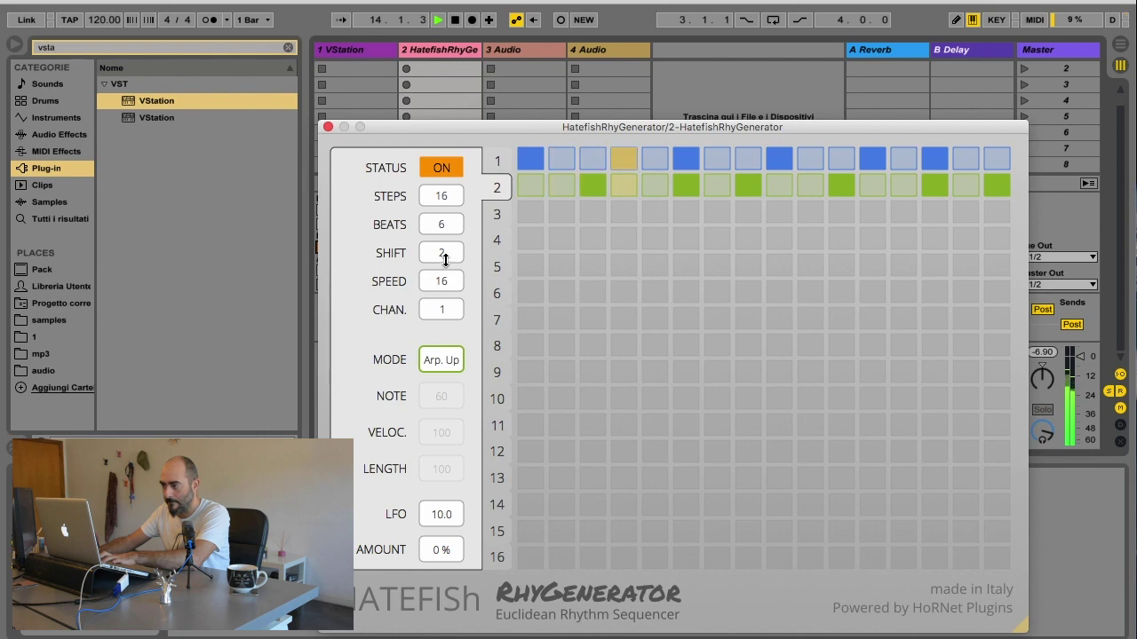
{"action": "left_click_drag", "start_coordinate": [445, 253], "coordinate": [457, 209]}
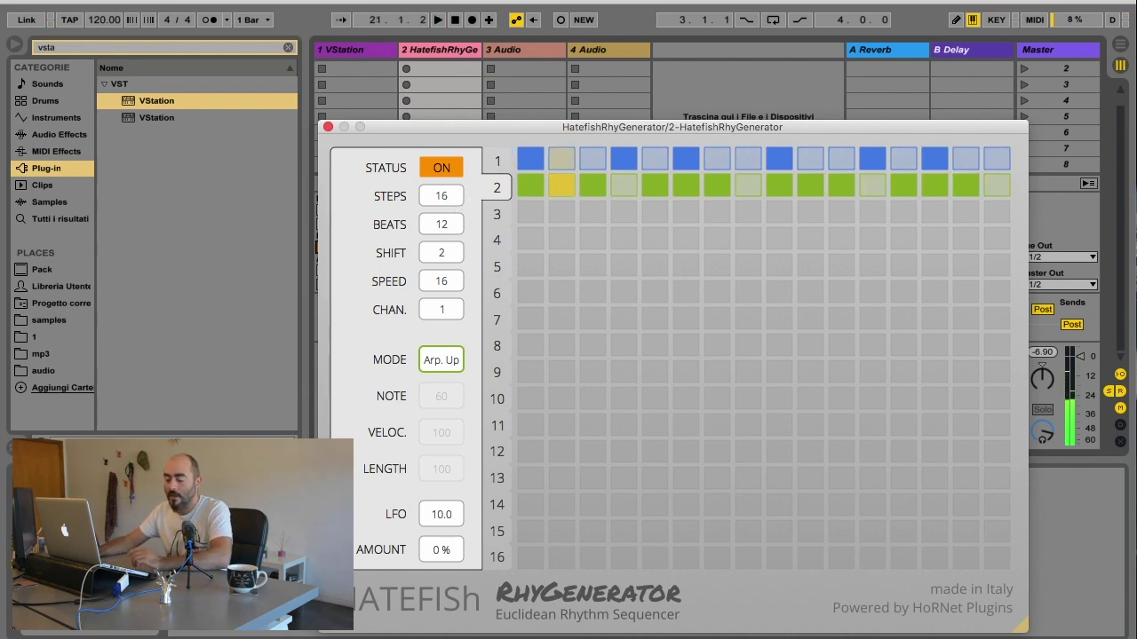
{"action": "left_click_drag", "start_coordinate": [405, 131], "coordinate": [373, 102]}
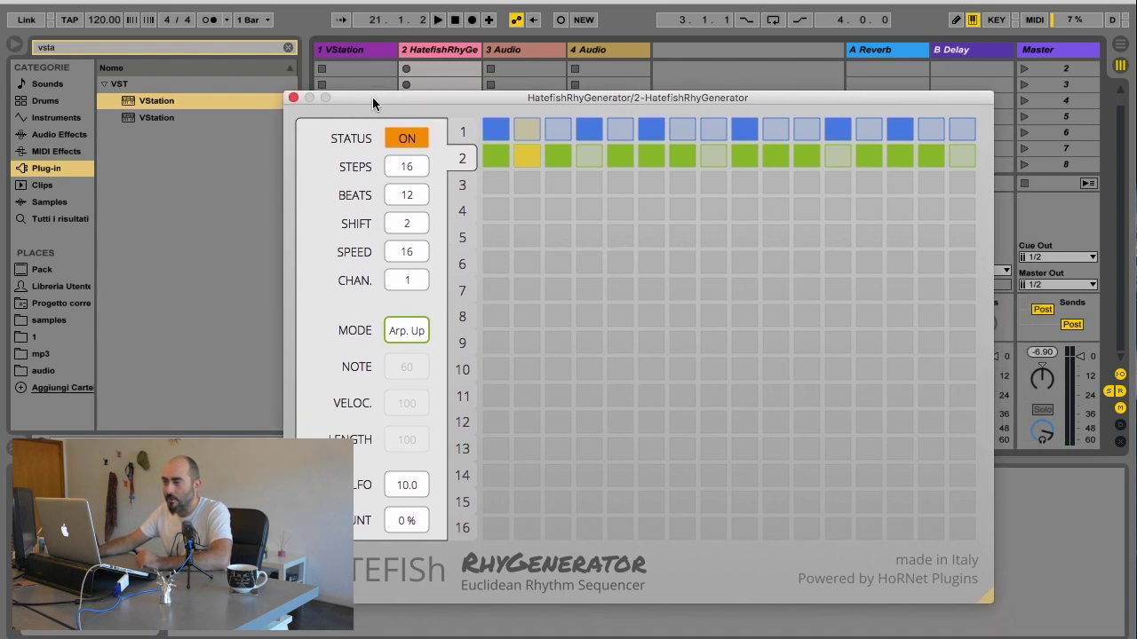
{"action": "left_click", "coordinate": [293, 97]}
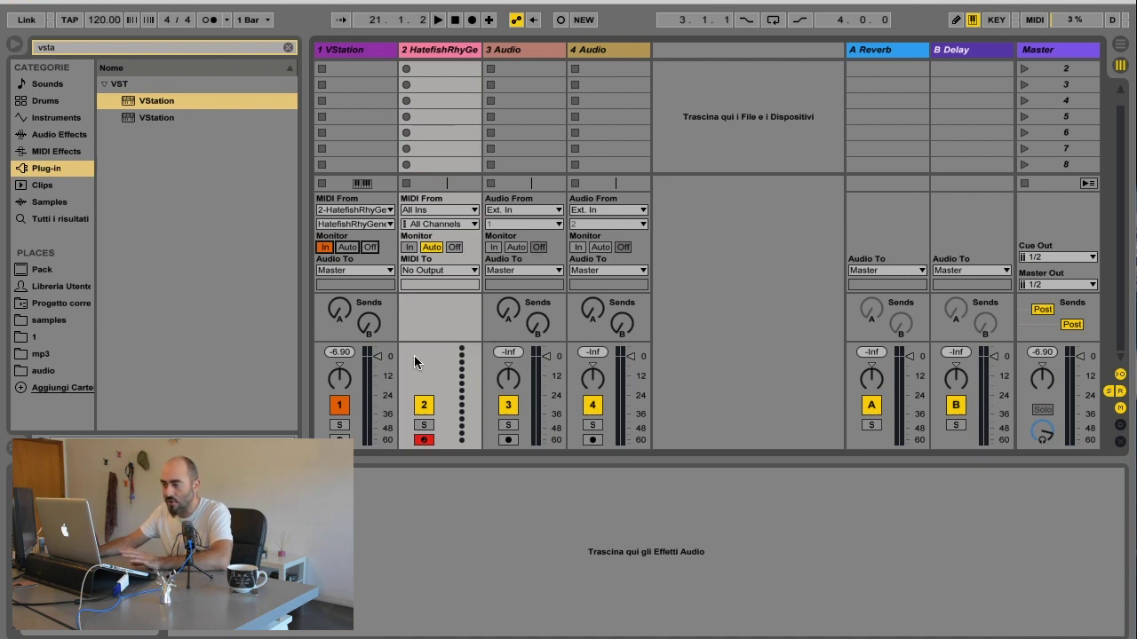
Step: Set track 1's MIDI From to HatefishRhyGenerator and move the standalone generator window left
{"action": "left_click", "coordinate": [353, 211]}
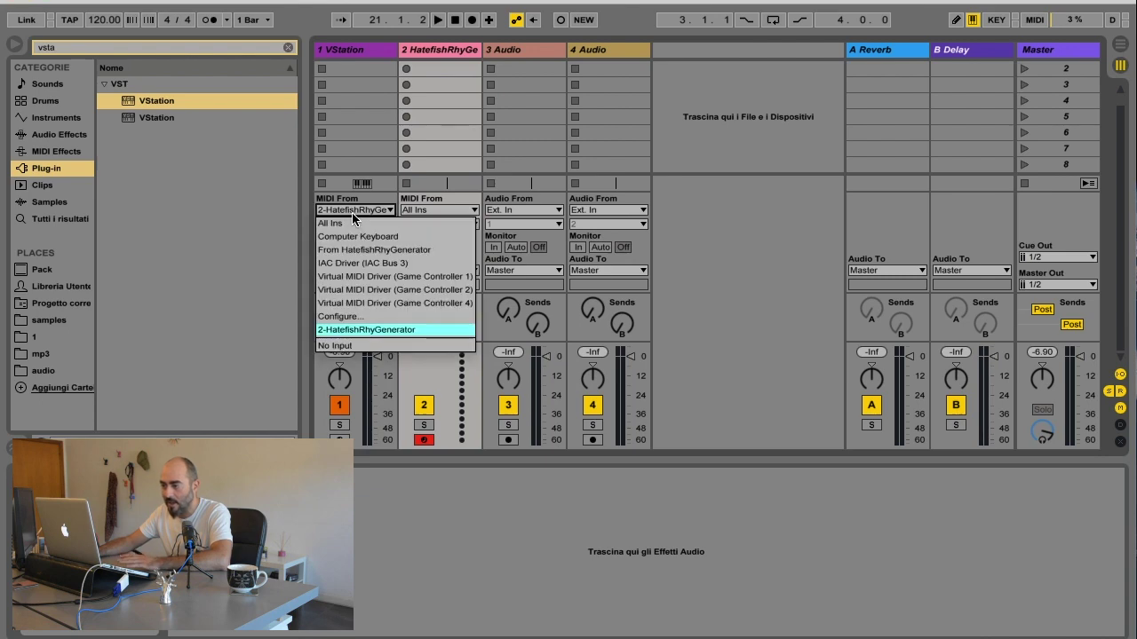
{"action": "left_click", "coordinate": [363, 250]}
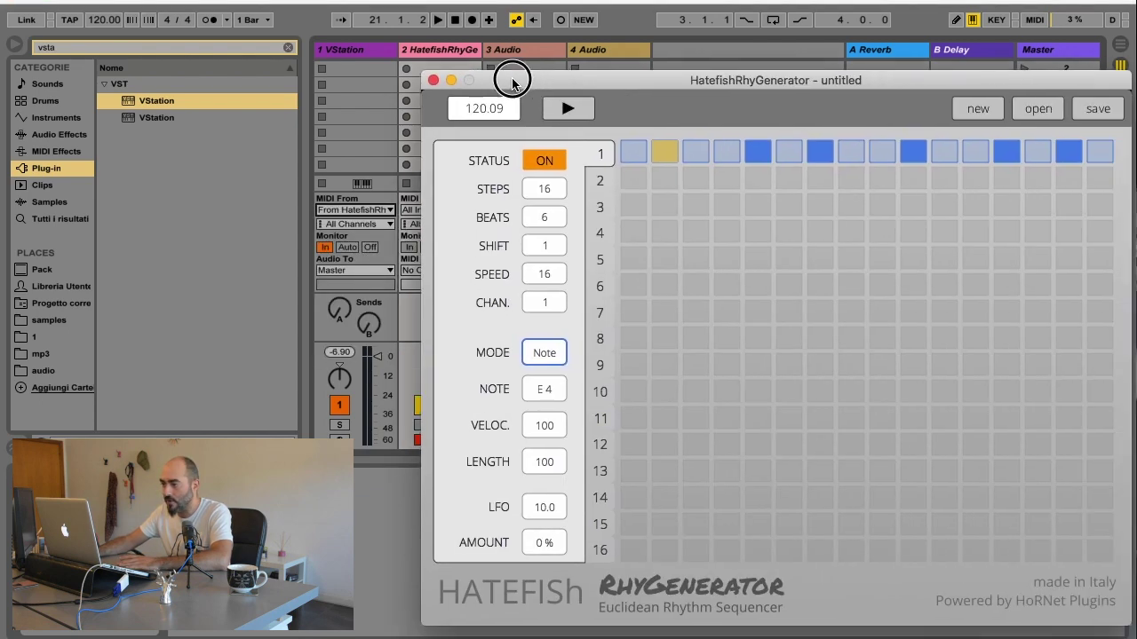
{"action": "left_click_drag", "start_coordinate": [515, 71], "coordinate": [353, 64]}
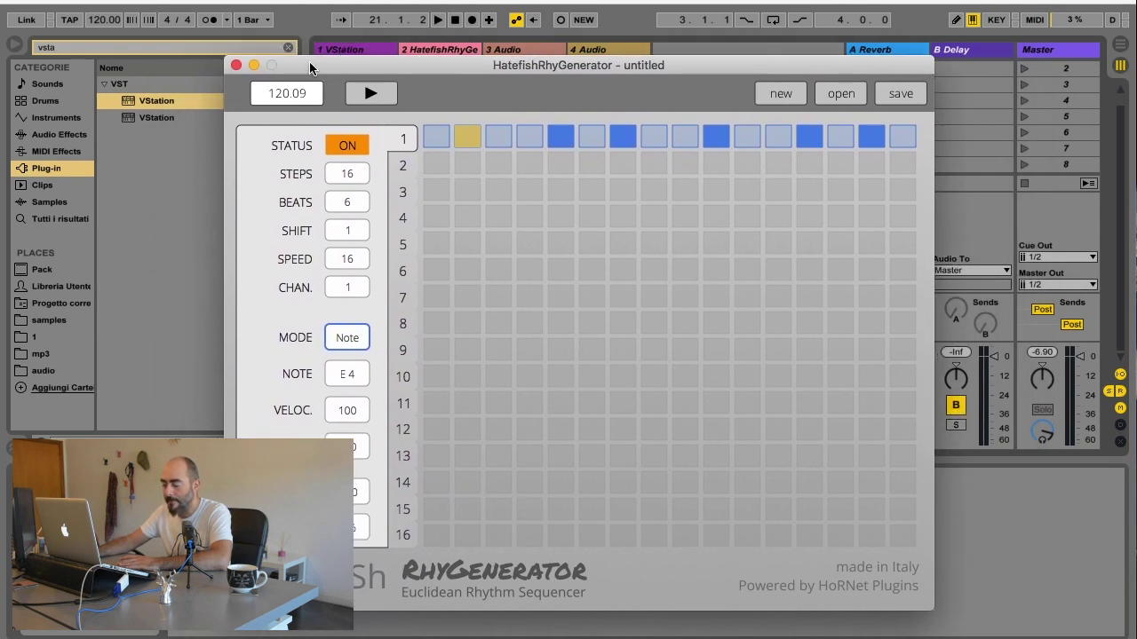
{"action": "left_click_drag", "start_coordinate": [310, 68], "coordinate": [536, 78]}
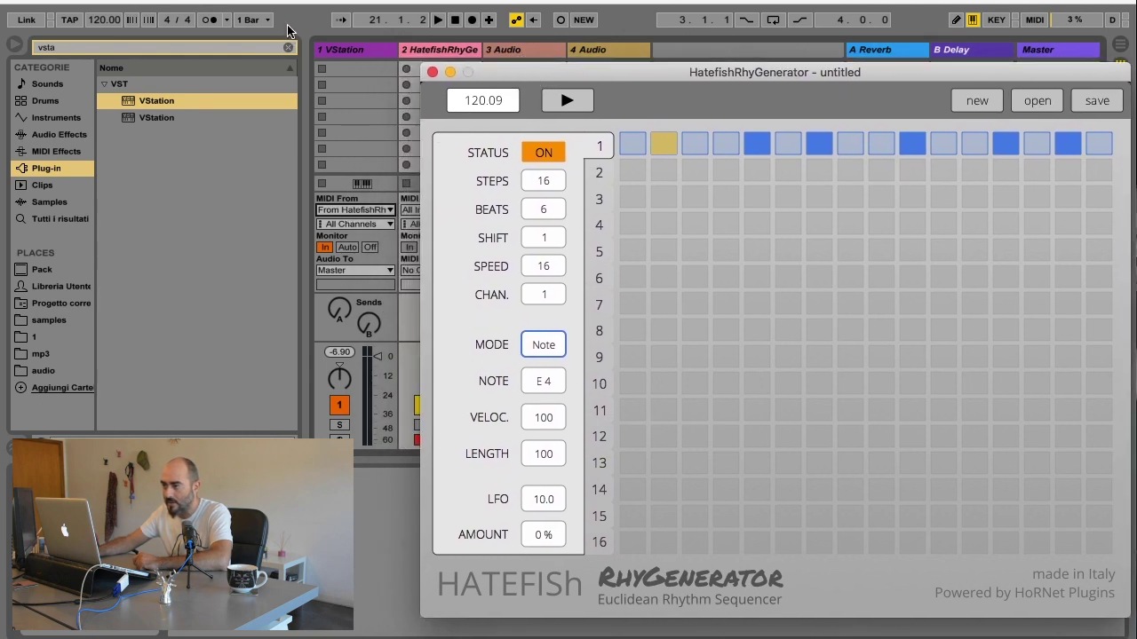
{"action": "key", "text": "super+alt+p"}
{"action": "left_click", "coordinate": [71, 0]}
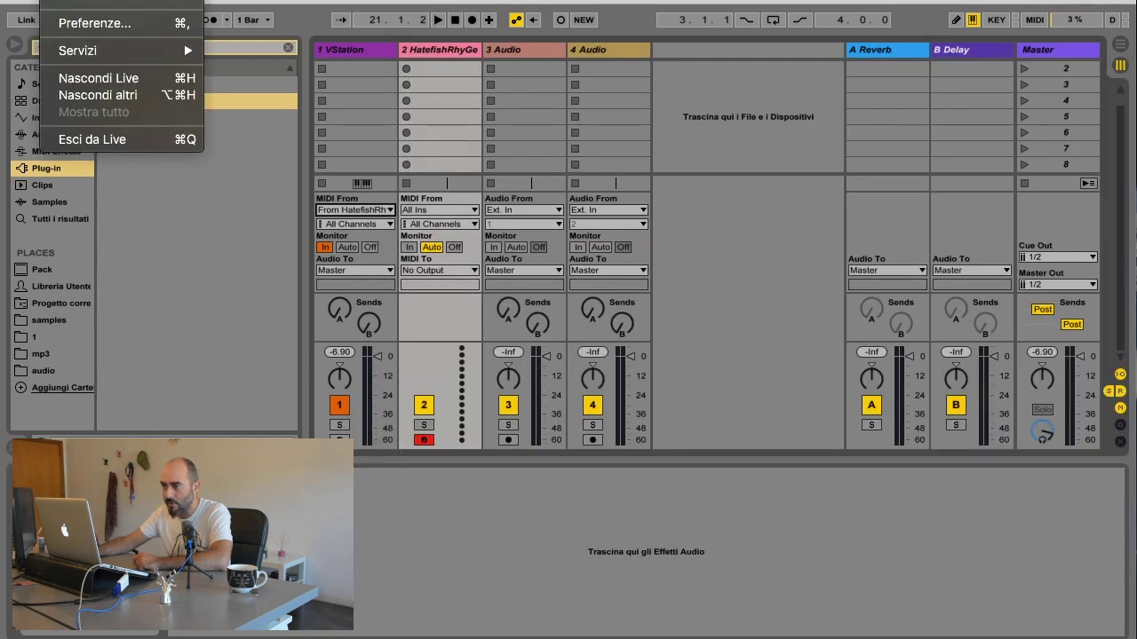
{"action": "left_click", "coordinate": [81, 23]}
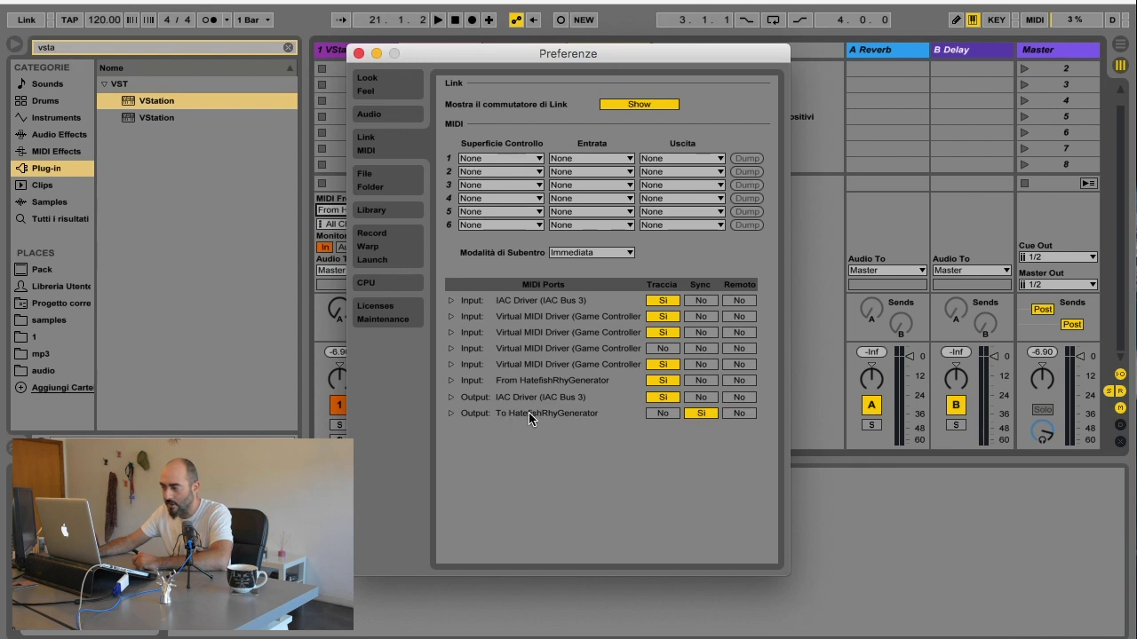
{"action": "left_click", "coordinate": [358, 53]}
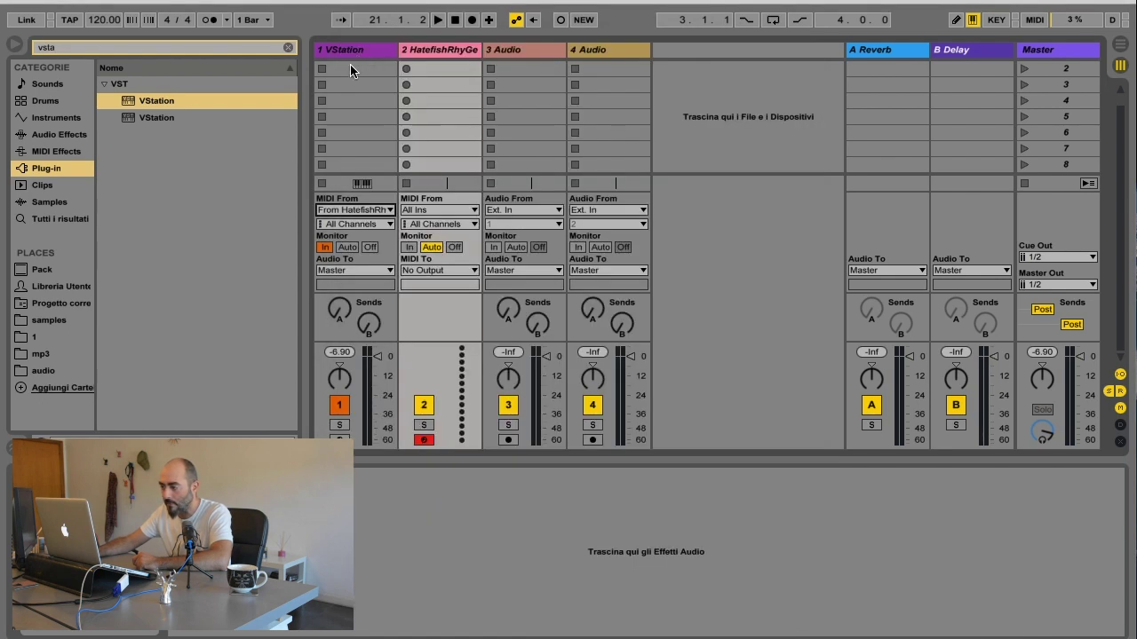
Step: Bring the RhyGenerator window in front of Live's mixer and reposition it
{"action": "left_click", "coordinate": [821, 607]}
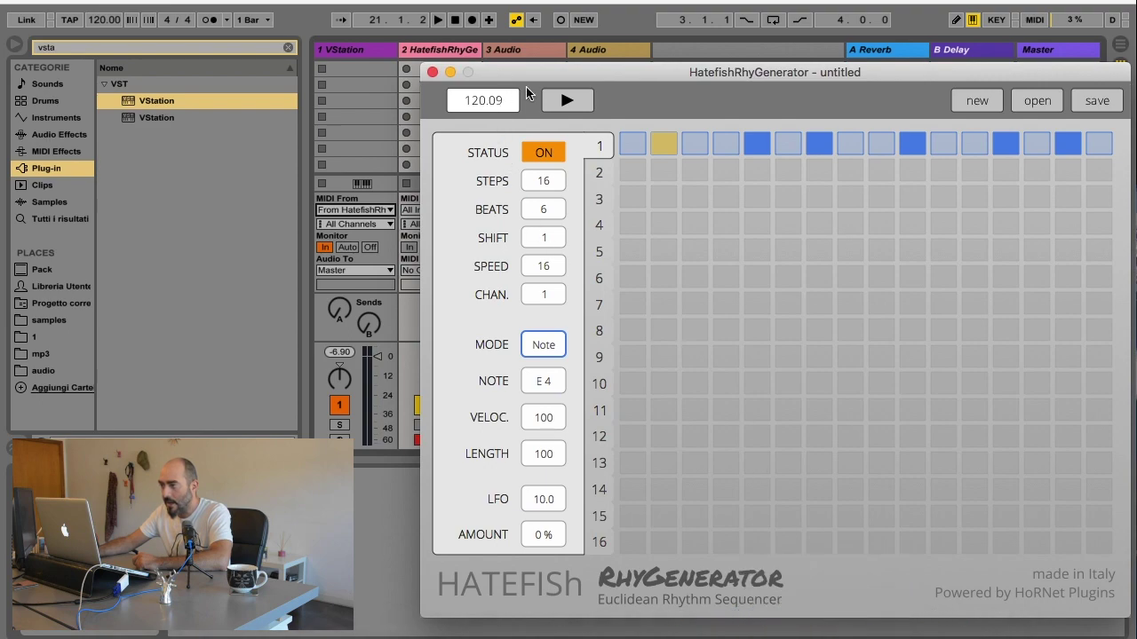
{"action": "left_click_drag", "start_coordinate": [533, 72], "coordinate": [466, 115]}
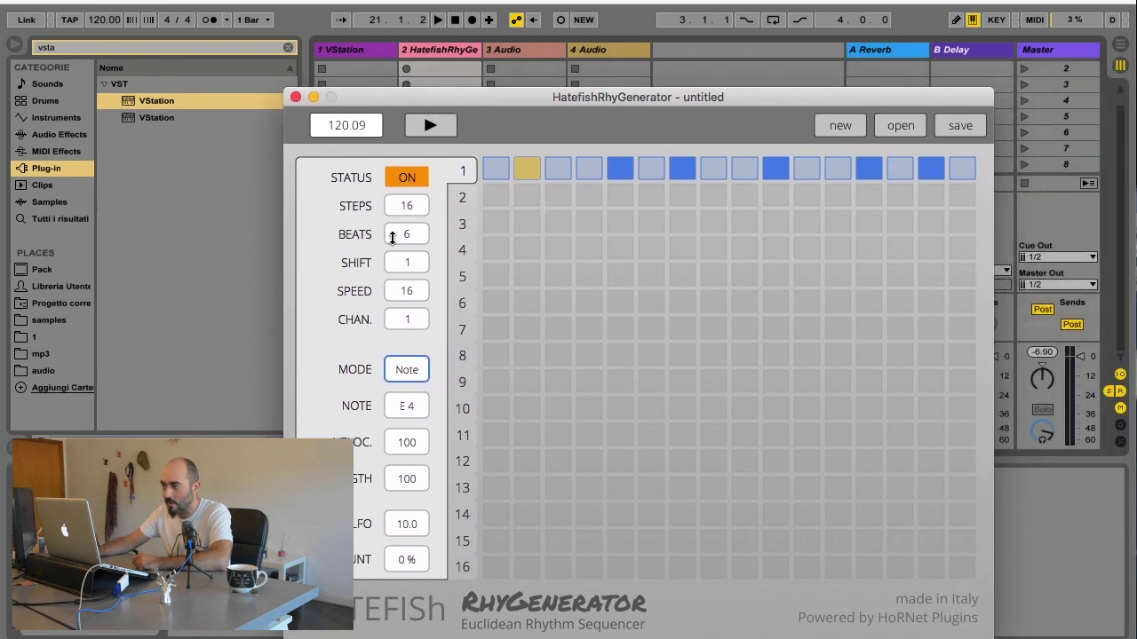
{"action": "left_click_drag", "start_coordinate": [584, 95], "coordinate": [580, 80]}
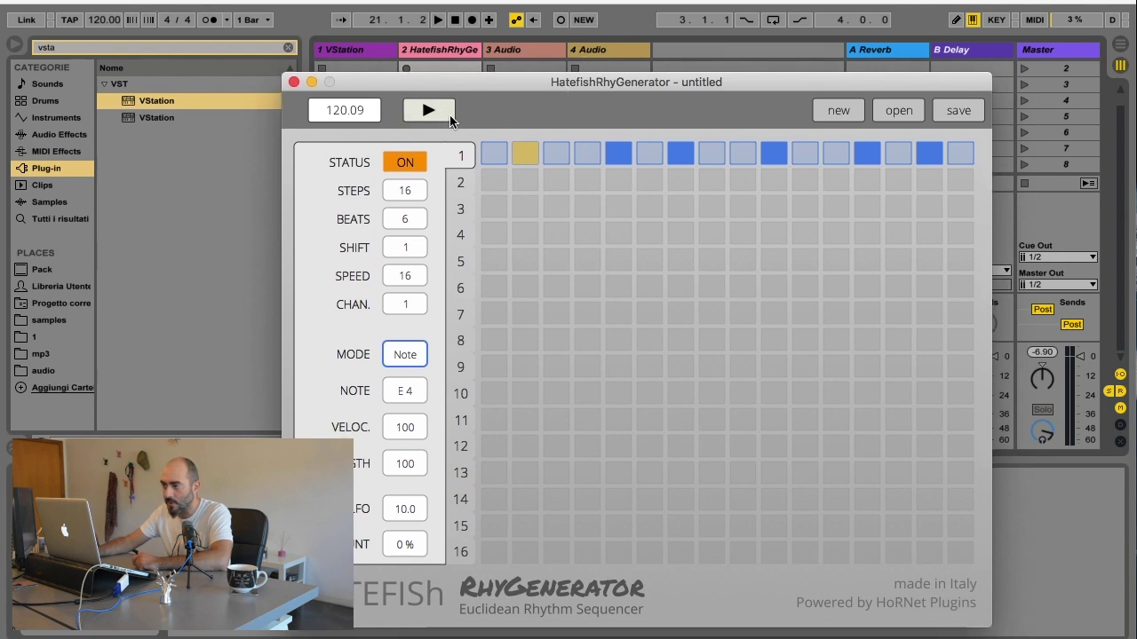
{"action": "left_click", "coordinate": [439, 22]}
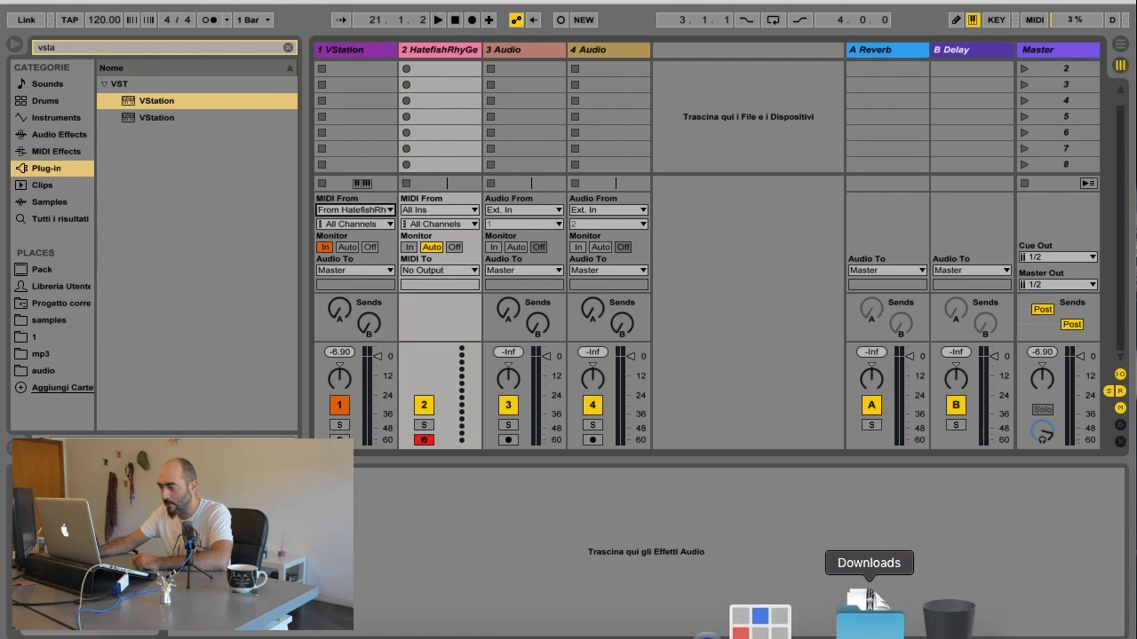
{"action": "left_click", "coordinate": [842, 613]}
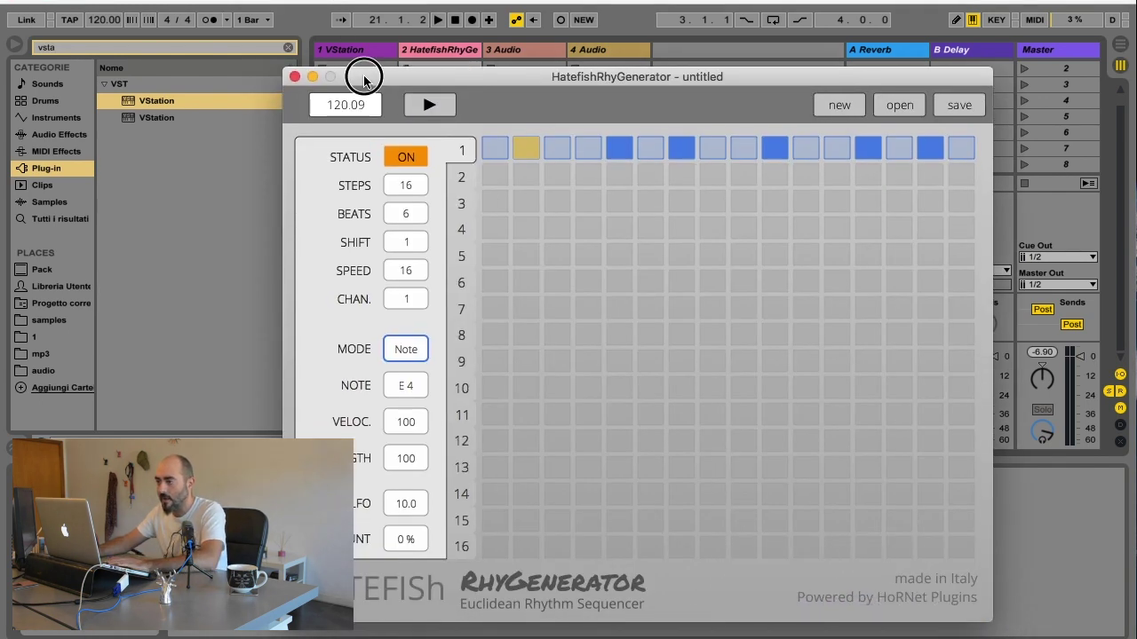
{"action": "left_click_drag", "start_coordinate": [364, 80], "coordinate": [1135, 55]}
Step: Start Live's playback and move the RhyGenerator window back into view
{"action": "key", "text": "space"}
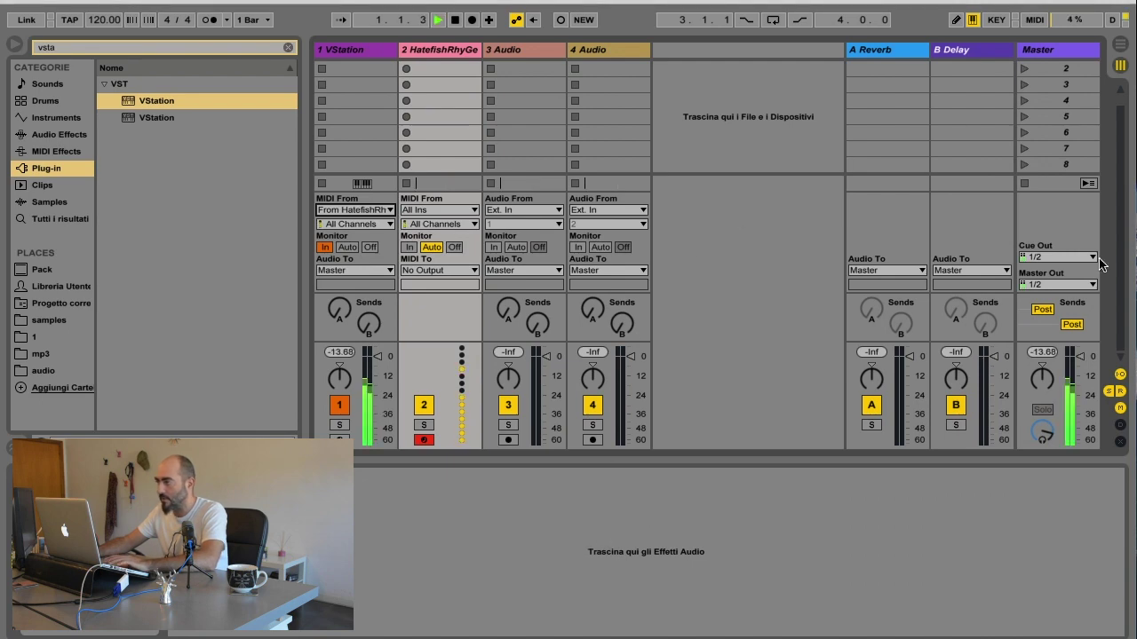
{"action": "left_click_drag", "start_coordinate": [1136, 116], "coordinate": [396, 84]}
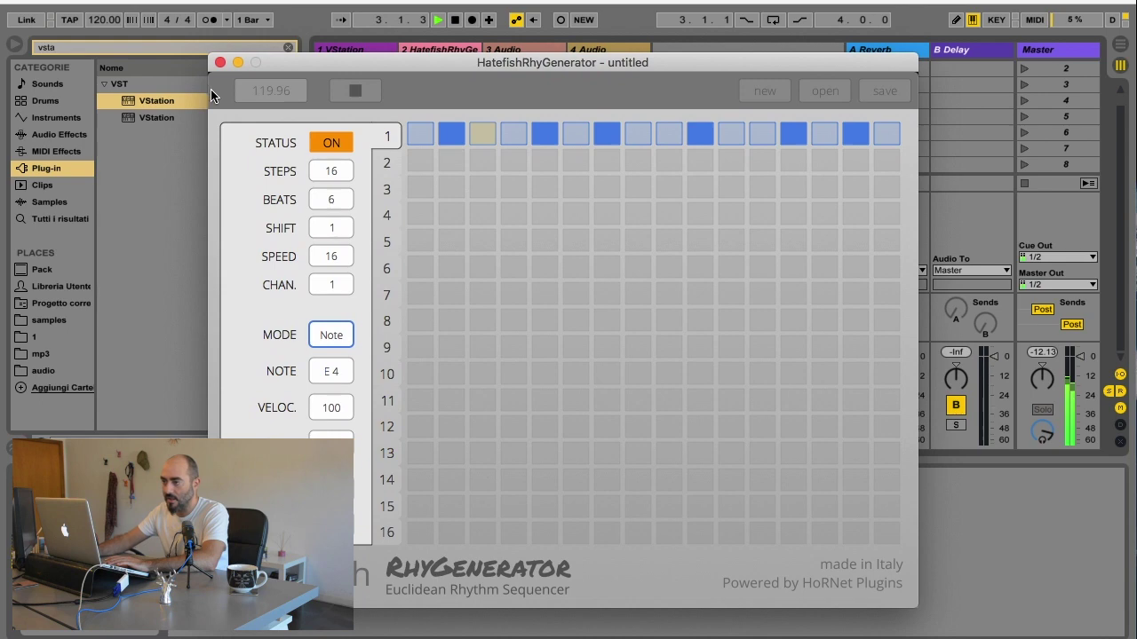
{"action": "left_click_drag", "start_coordinate": [308, 68], "coordinate": [342, 72]}
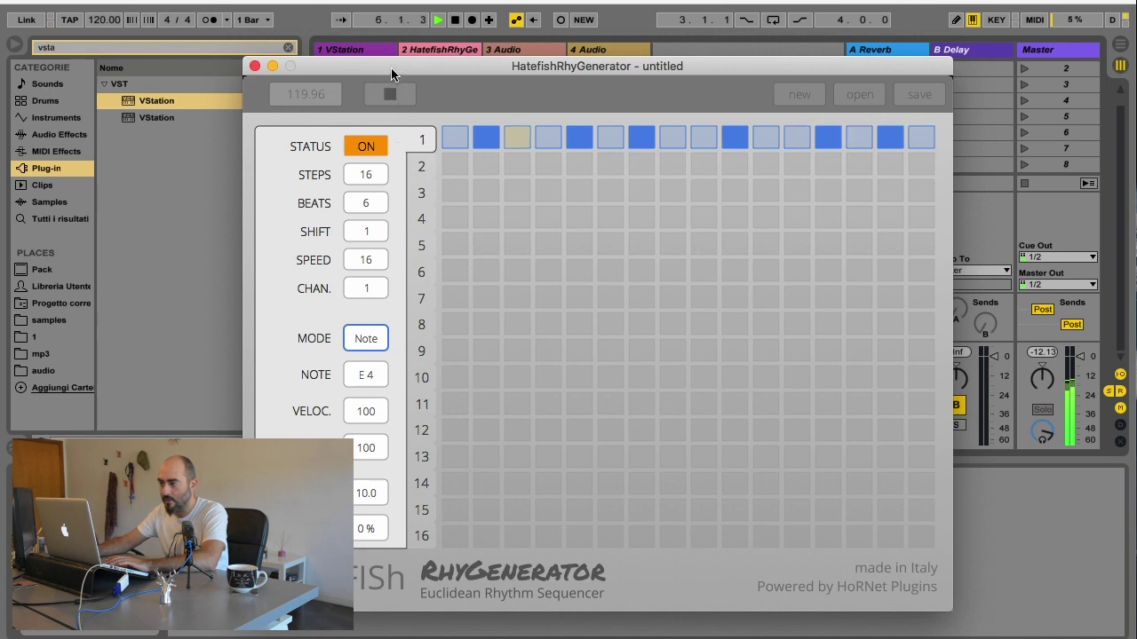
{"action": "left_click_drag", "start_coordinate": [391, 73], "coordinate": [616, 84]}
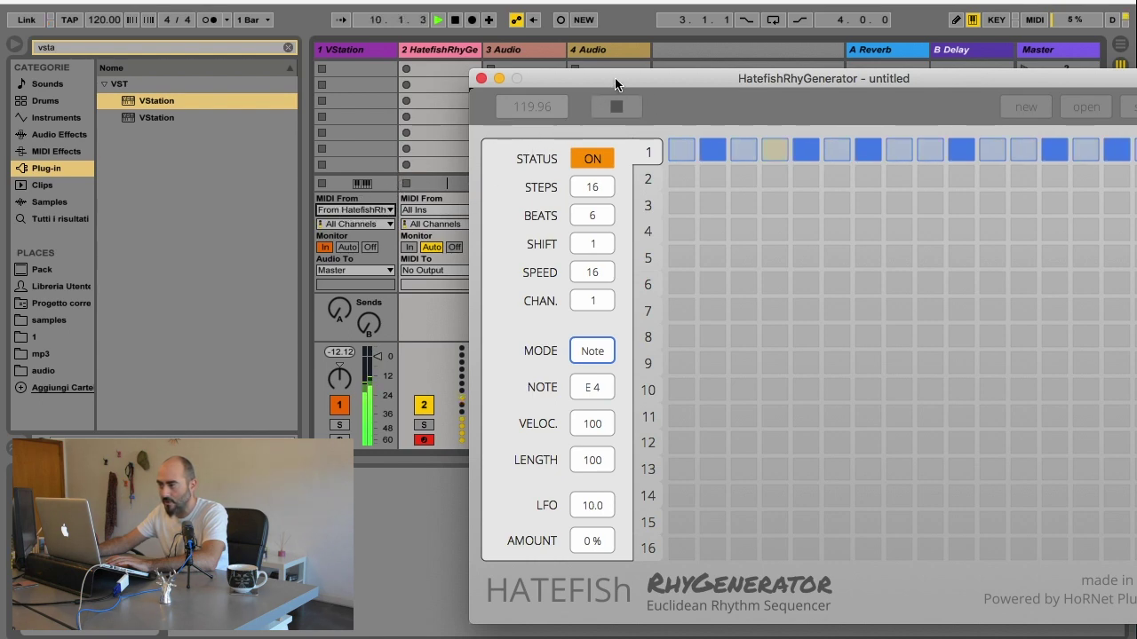
{"action": "left_click_drag", "start_coordinate": [616, 85], "coordinate": [472, 71]}
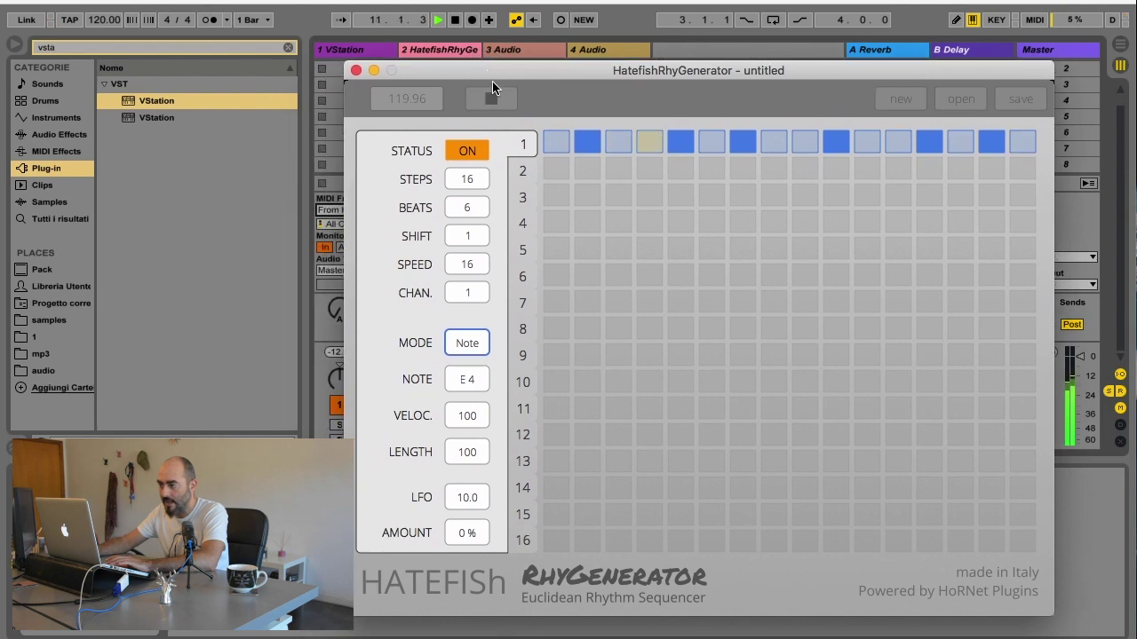
Step: Turn row 2 on and set its note to F 1
{"action": "left_click", "coordinate": [526, 176]}
{"action": "left_click", "coordinate": [465, 152]}
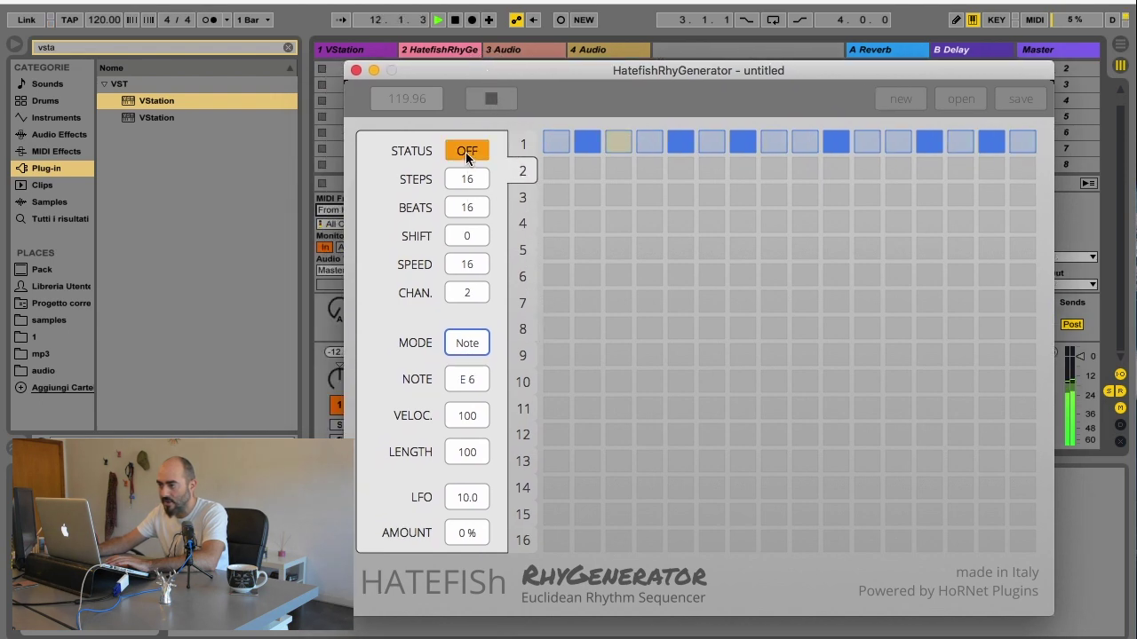
{"action": "left_click", "coordinate": [468, 379]}
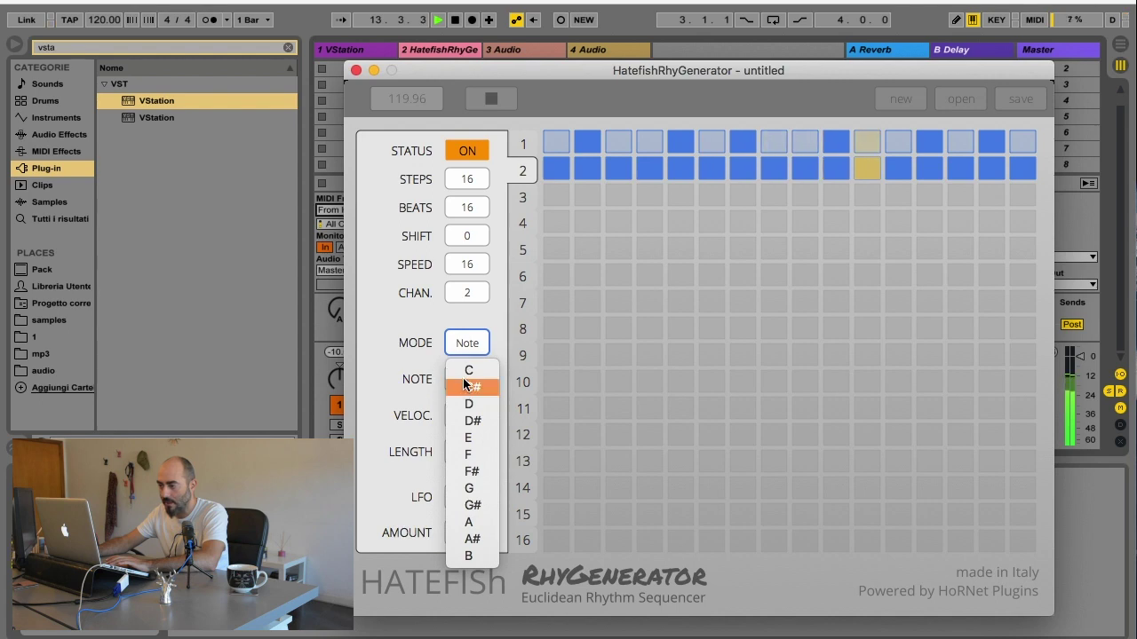
{"action": "left_click", "coordinate": [468, 453]}
{"action": "left_click", "coordinate": [477, 383]}
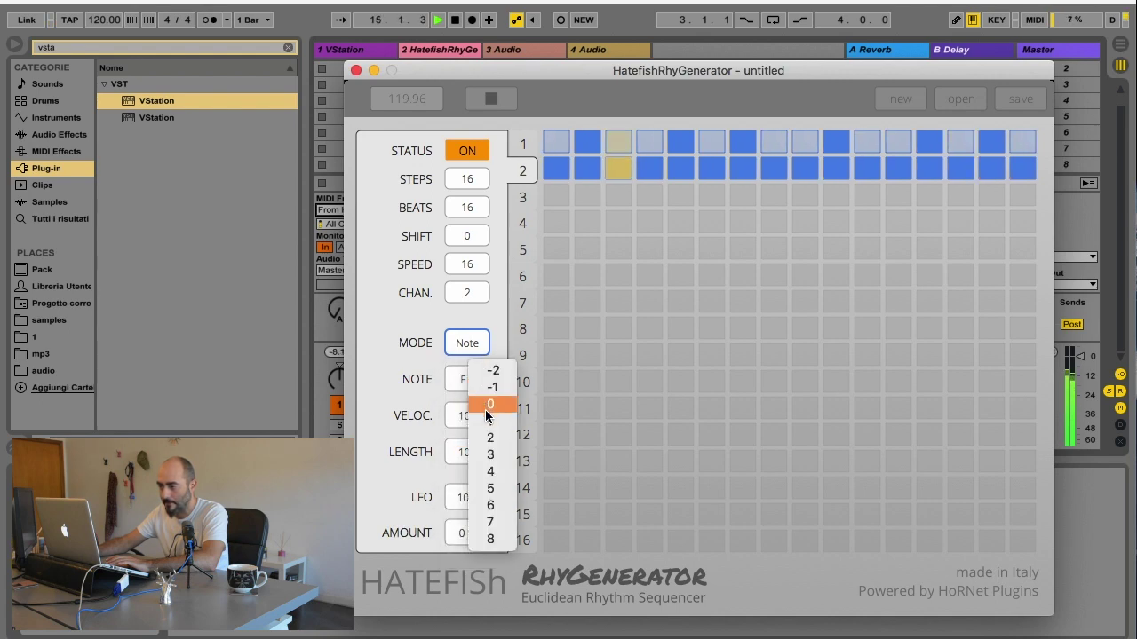
{"action": "left_click", "coordinate": [486, 424]}
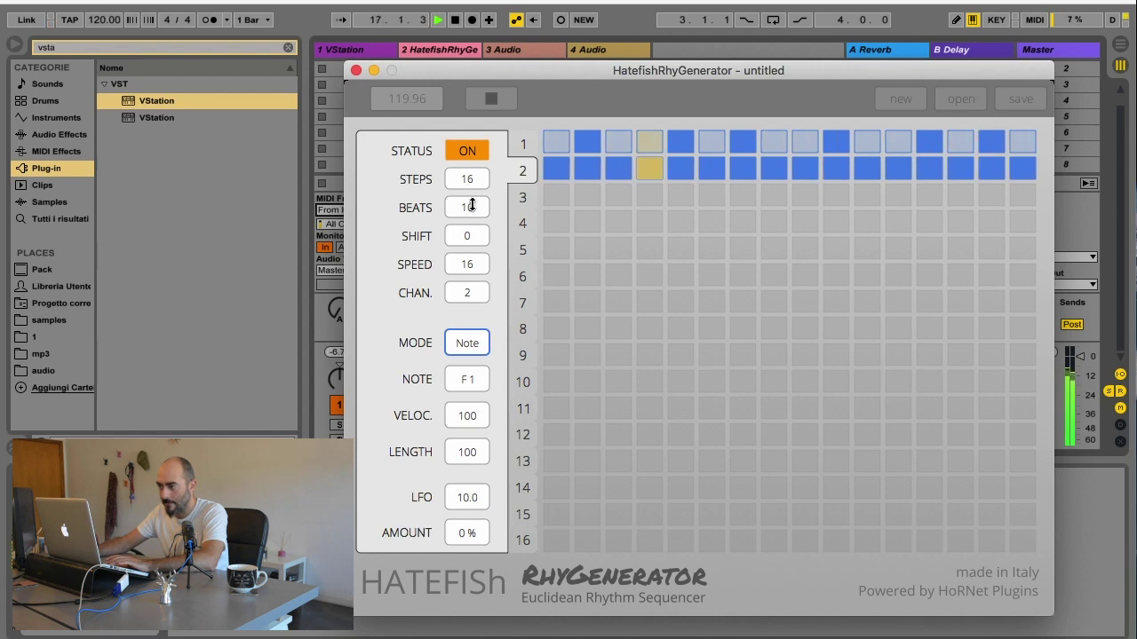
Step: Lower row 2's beats to 9, then set row 1's shift back to 0
{"action": "left_click_drag", "start_coordinate": [473, 205], "coordinate": [477, 231]}
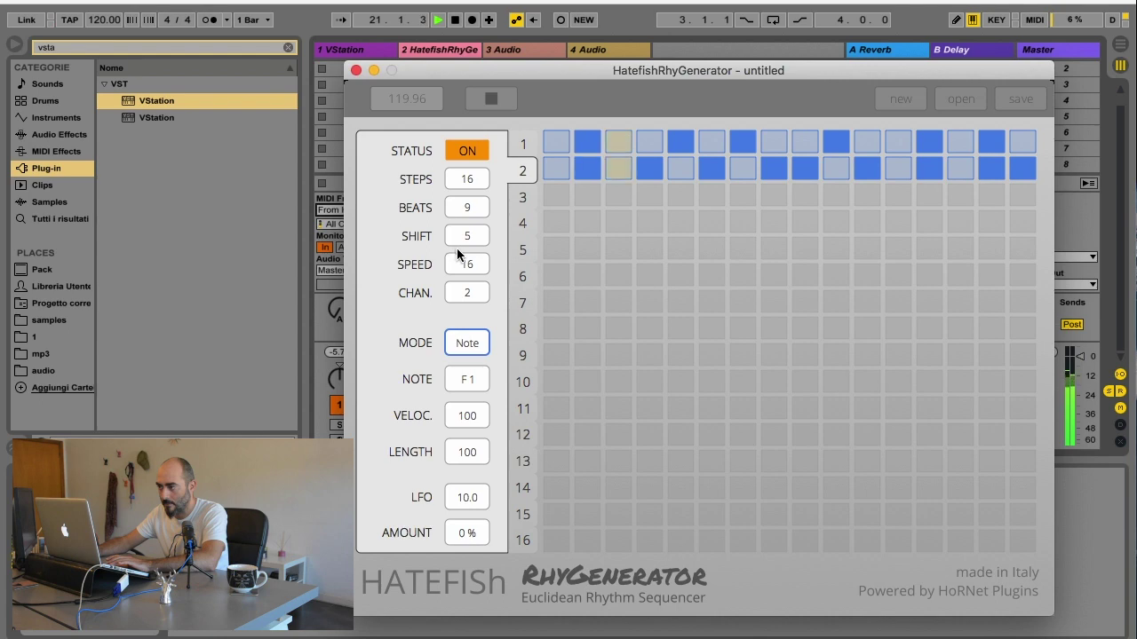
{"action": "left_click", "coordinate": [521, 147]}
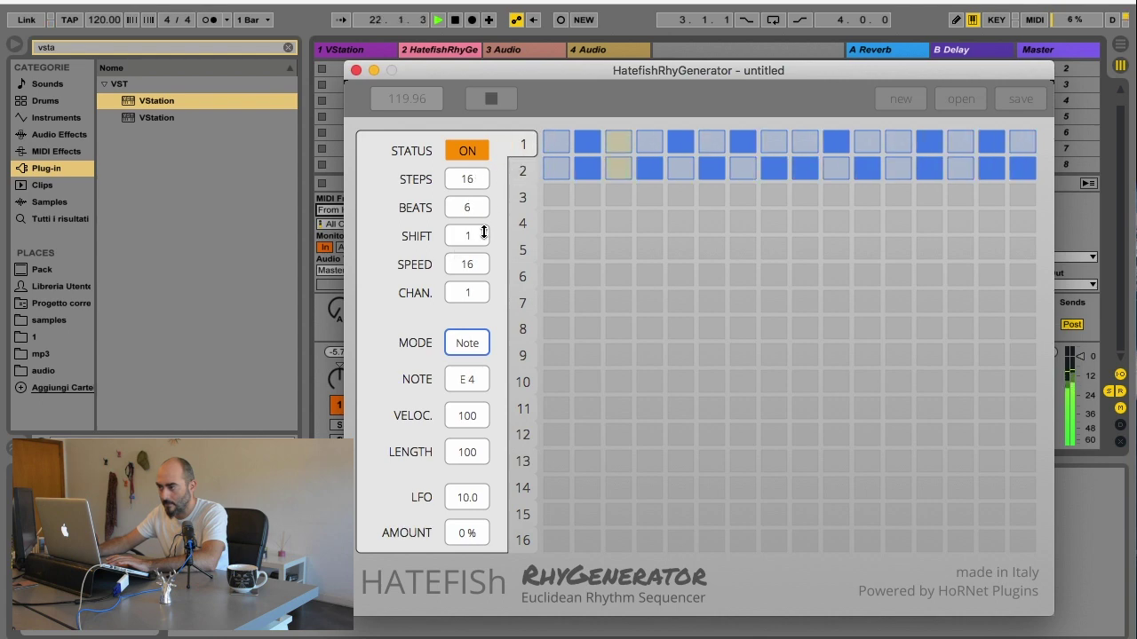
{"action": "left_click_drag", "start_coordinate": [484, 232], "coordinate": [479, 243]}
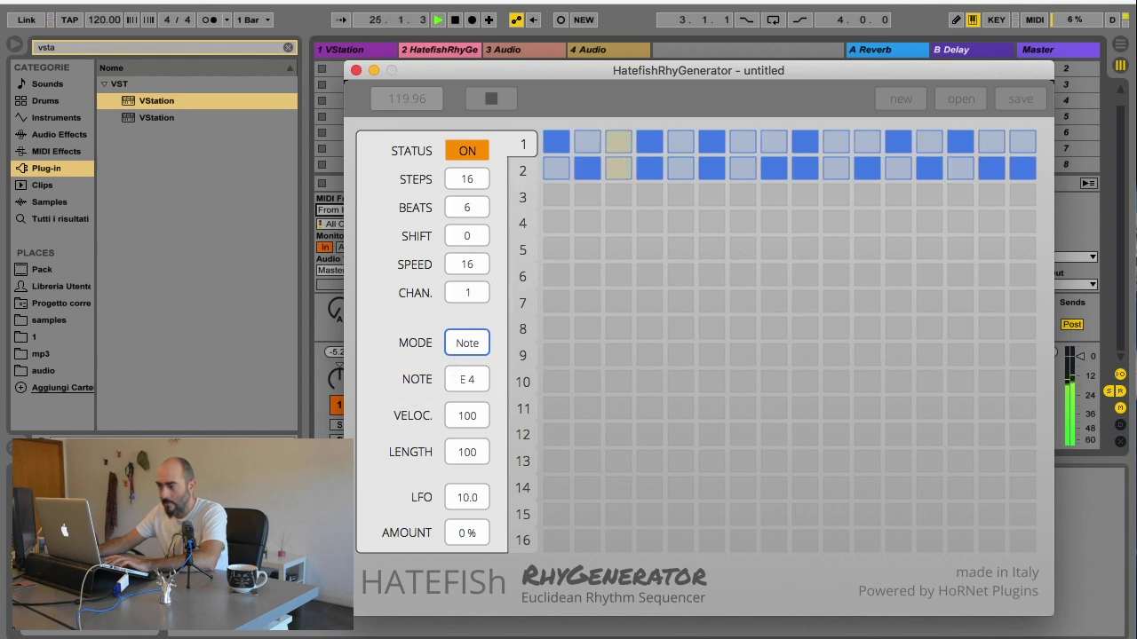
Step: Bring the sequencer window back in front of Live and move it left
{"action": "left_click_drag", "start_coordinate": [502, 73], "coordinate": [562, 82]}
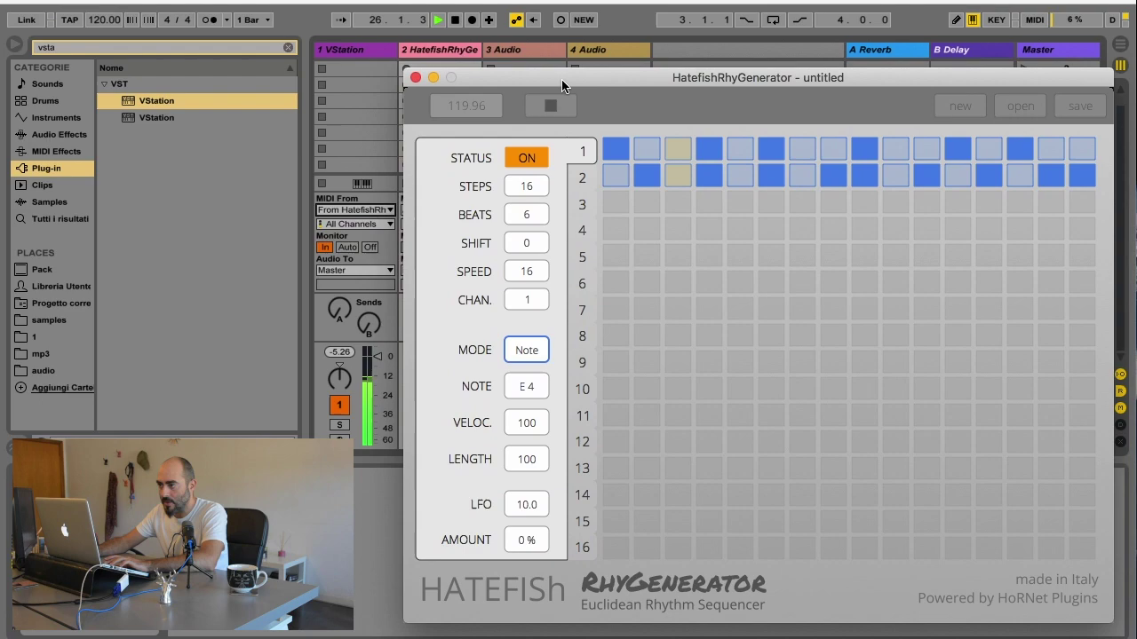
{"action": "left_click", "coordinate": [452, 22]}
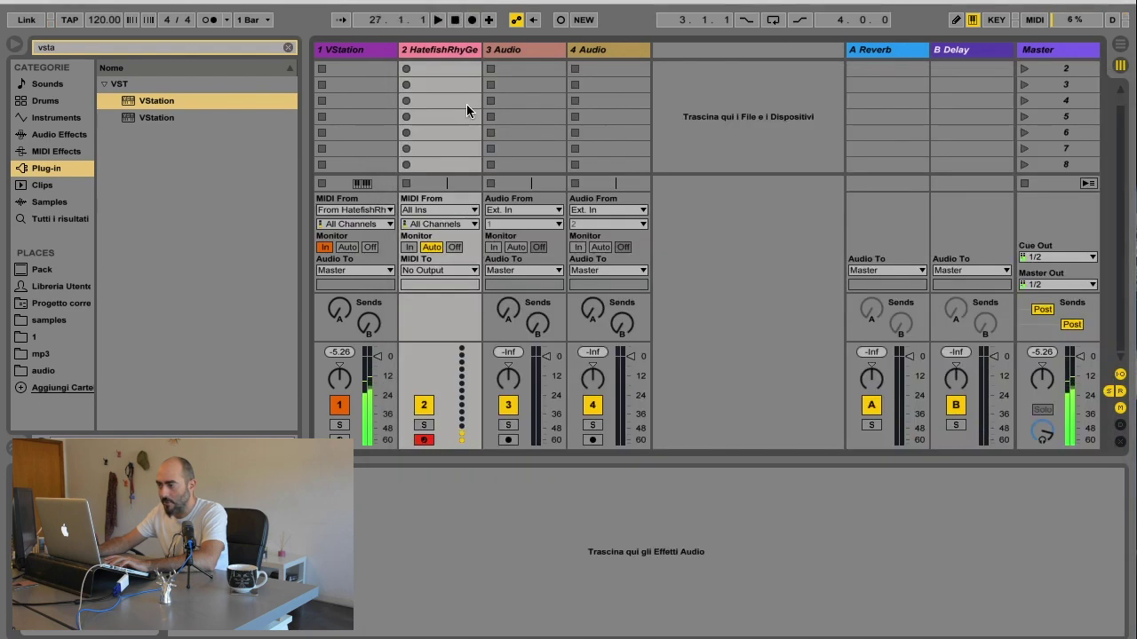
{"action": "mouse_move", "coordinate": [702, 626]}
{"action": "left_click", "coordinate": [837, 615]}
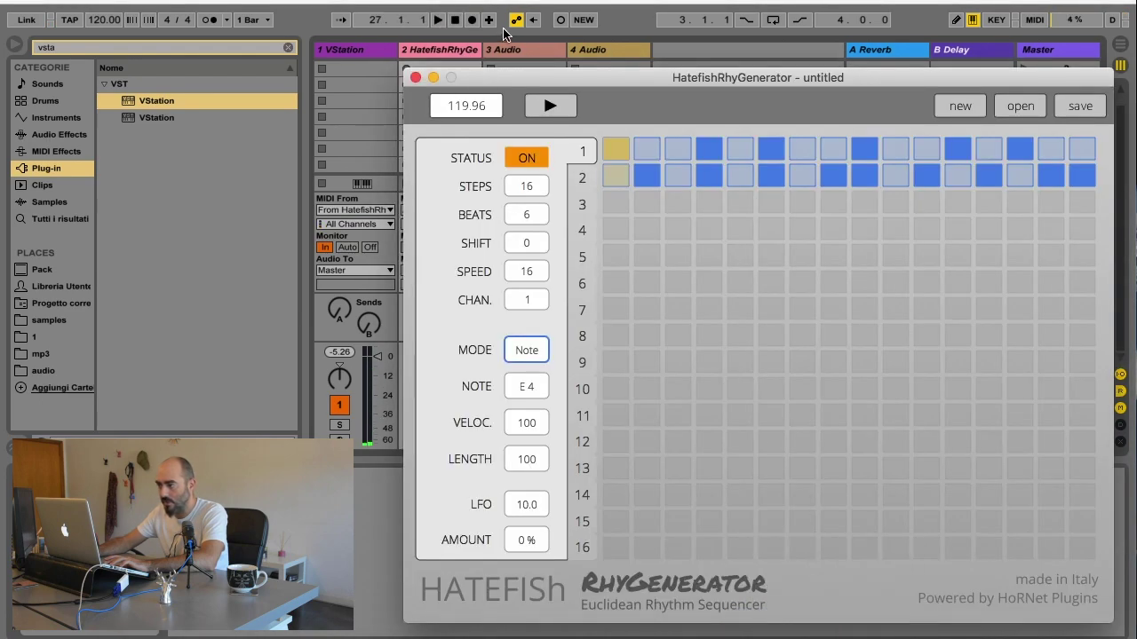
{"action": "left_click_drag", "start_coordinate": [554, 82], "coordinate": [483, 69]}
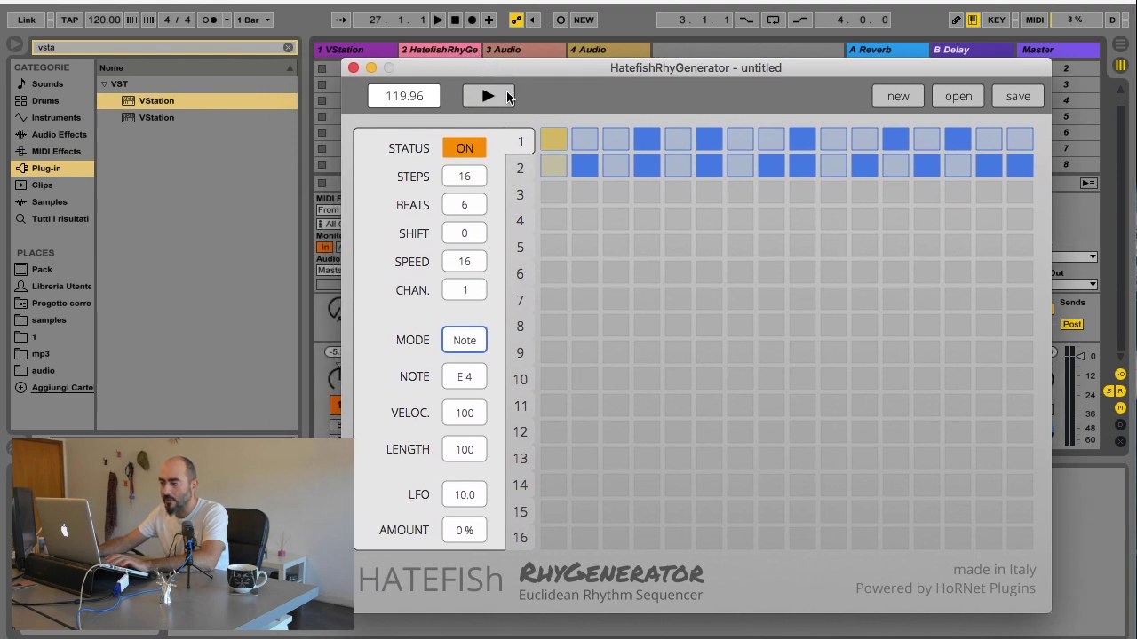
Step: In Live's Link/MIDI preferences, keep HatefishRhyGenerator input sync on and set output Sync to No
{"action": "key", "text": "super+Tab"}
{"action": "key", "text": "super+comma"}
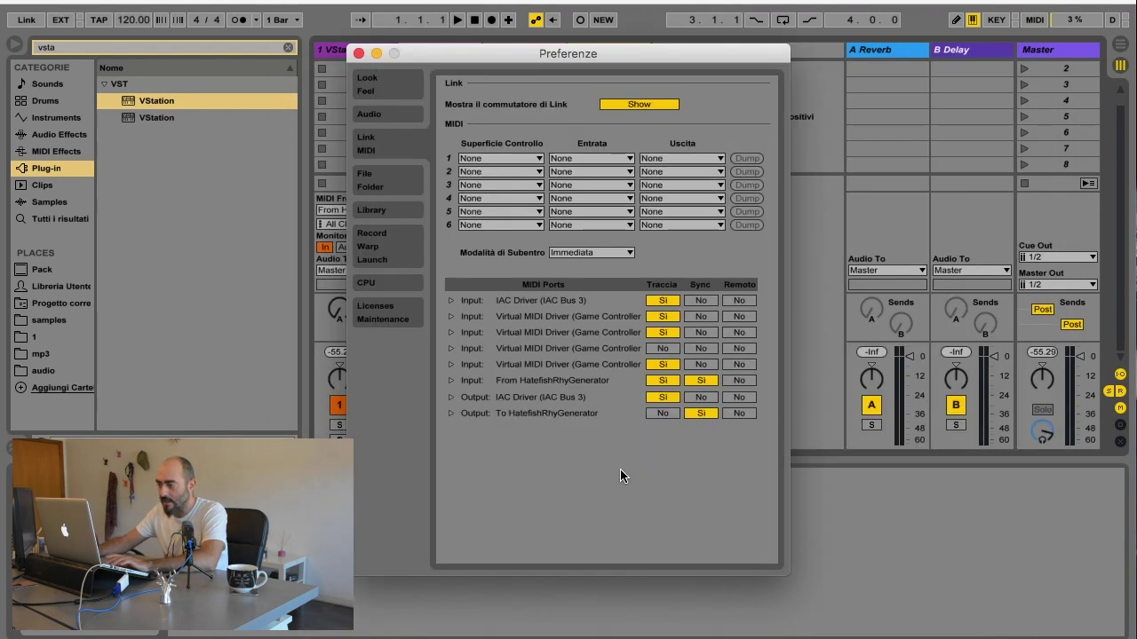
{"action": "left_click", "coordinate": [701, 381]}
{"action": "left_click", "coordinate": [702, 382]}
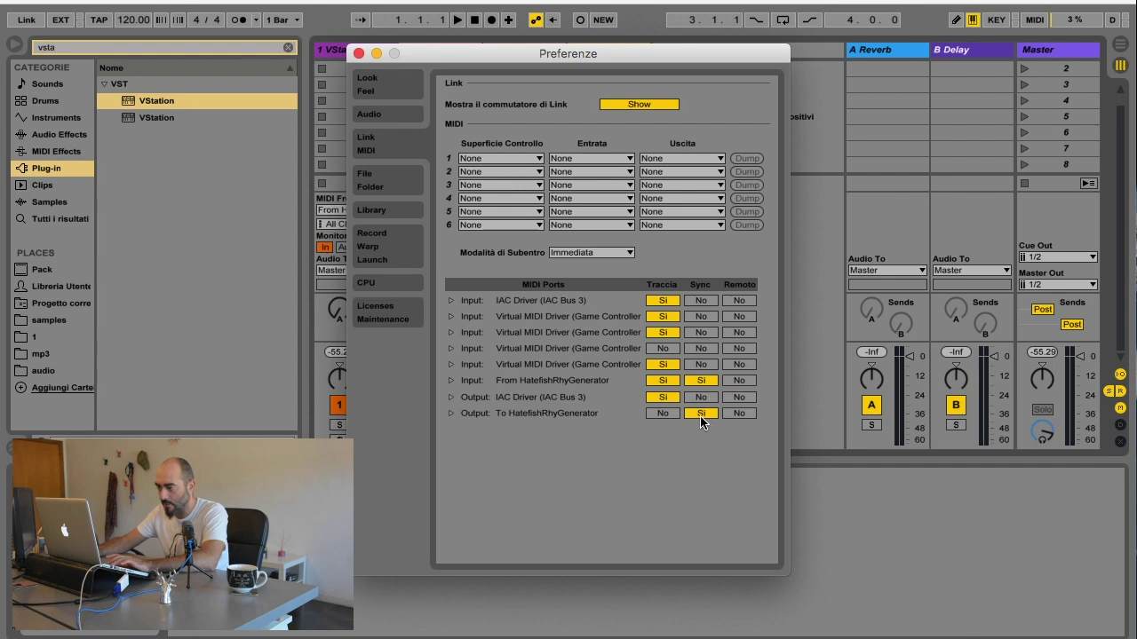
{"action": "left_click", "coordinate": [700, 416]}
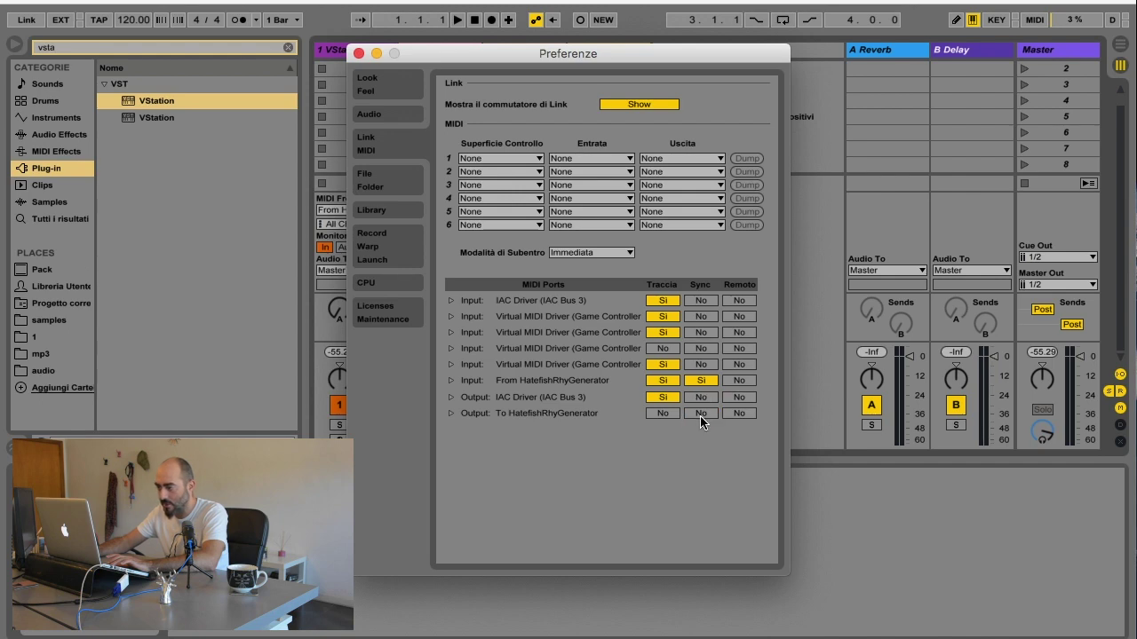
{"action": "left_click", "coordinate": [358, 54]}
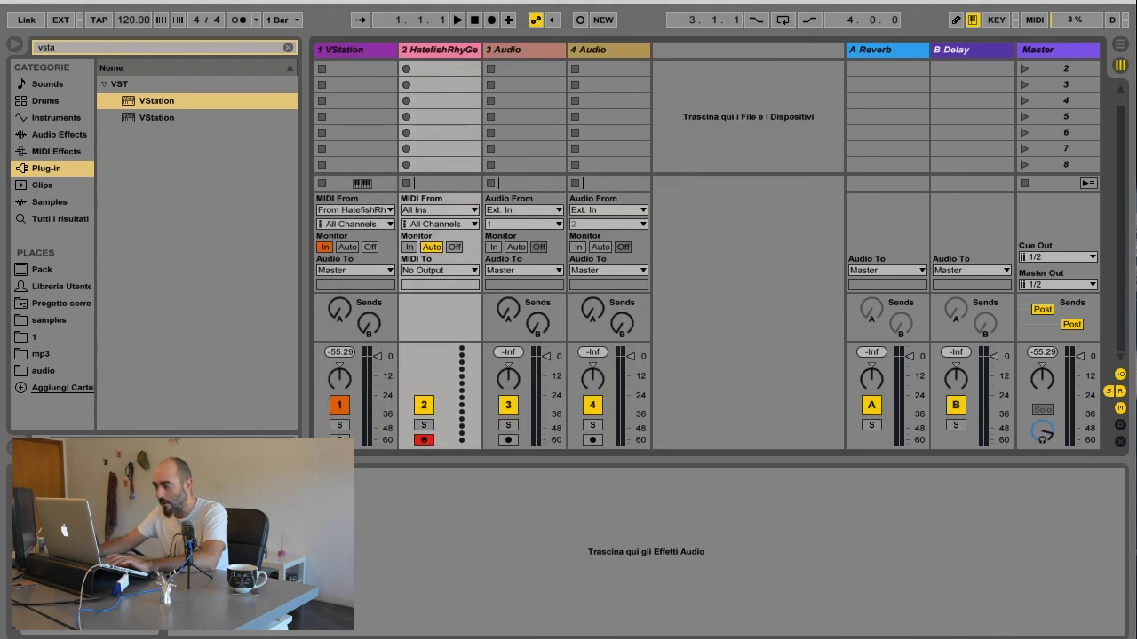
{"action": "left_click", "coordinate": [819, 611]}
Step: Set Ableton to follow an external tempo clock (EXT)
{"action": "left_click_drag", "start_coordinate": [494, 69], "coordinate": [472, 55]}
{"action": "left_click", "coordinate": [67, 22]}
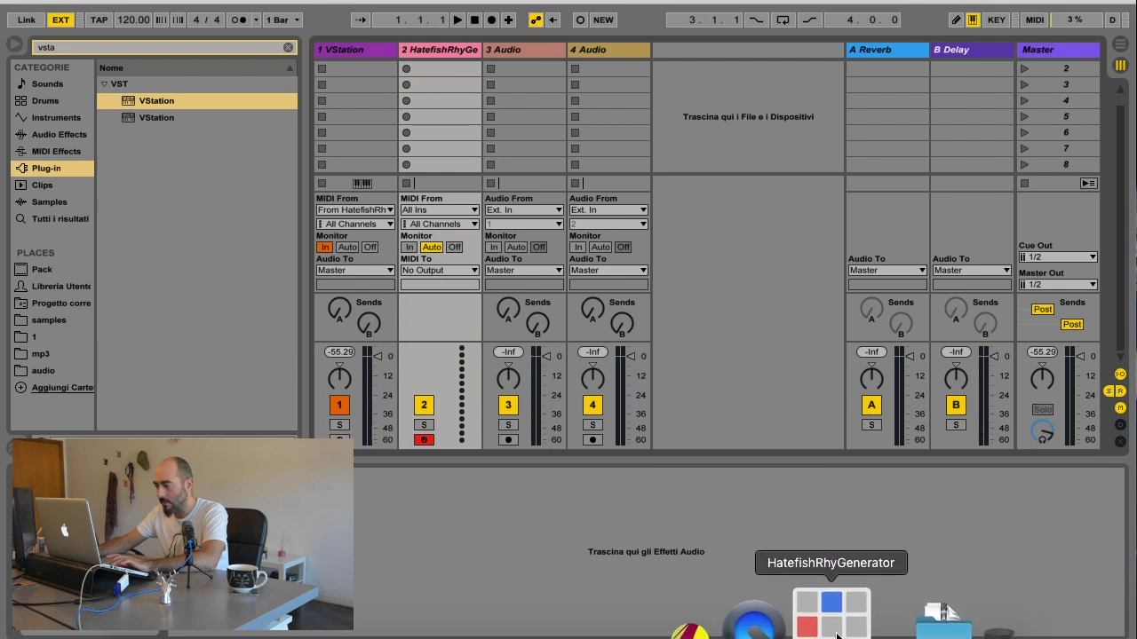
{"action": "left_click", "coordinate": [820, 611]}
Step: Start RhyGenerator playback, set its tempo to 130, then stop playback
{"action": "left_click", "coordinate": [455, 81]}
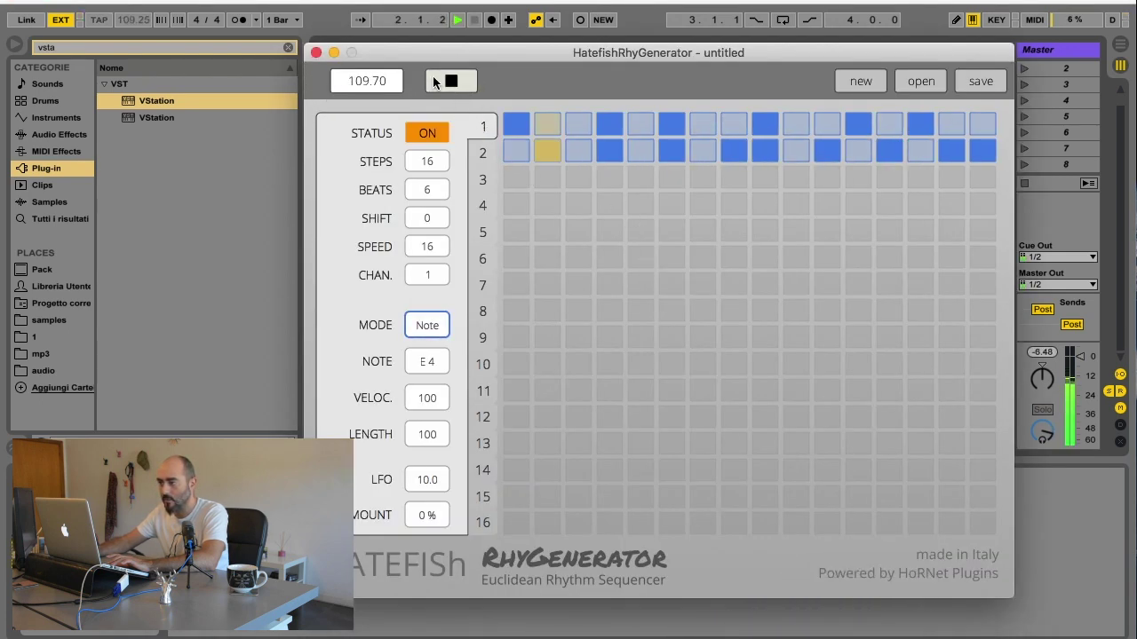
{"action": "left_click", "coordinate": [377, 83]}
{"action": "type", "text": "130"}
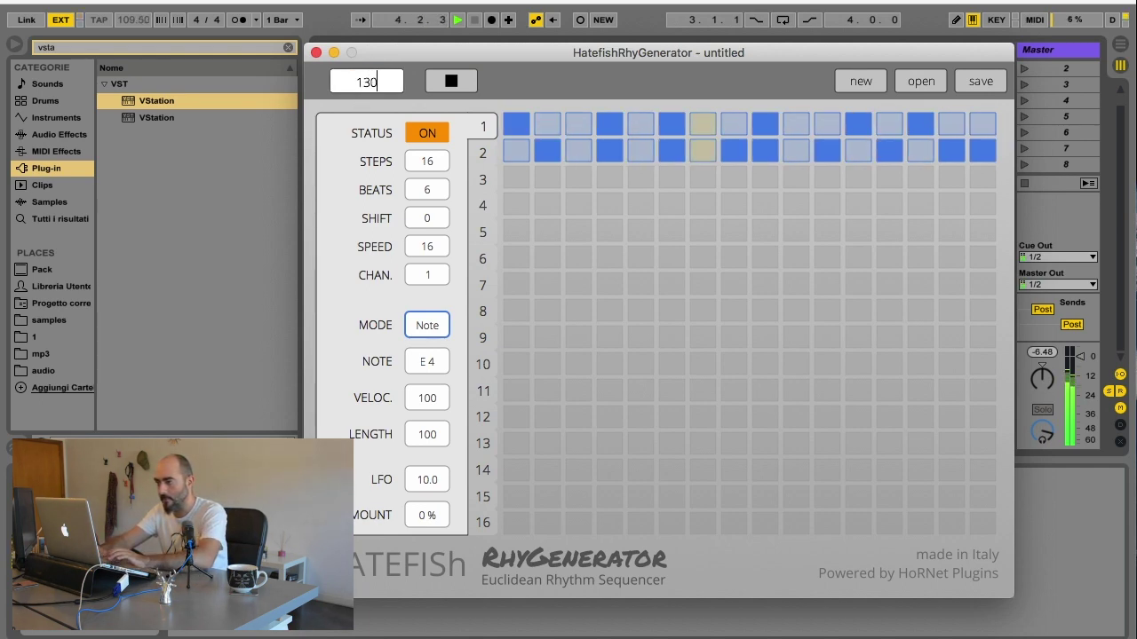
{"action": "key", "text": "Return"}
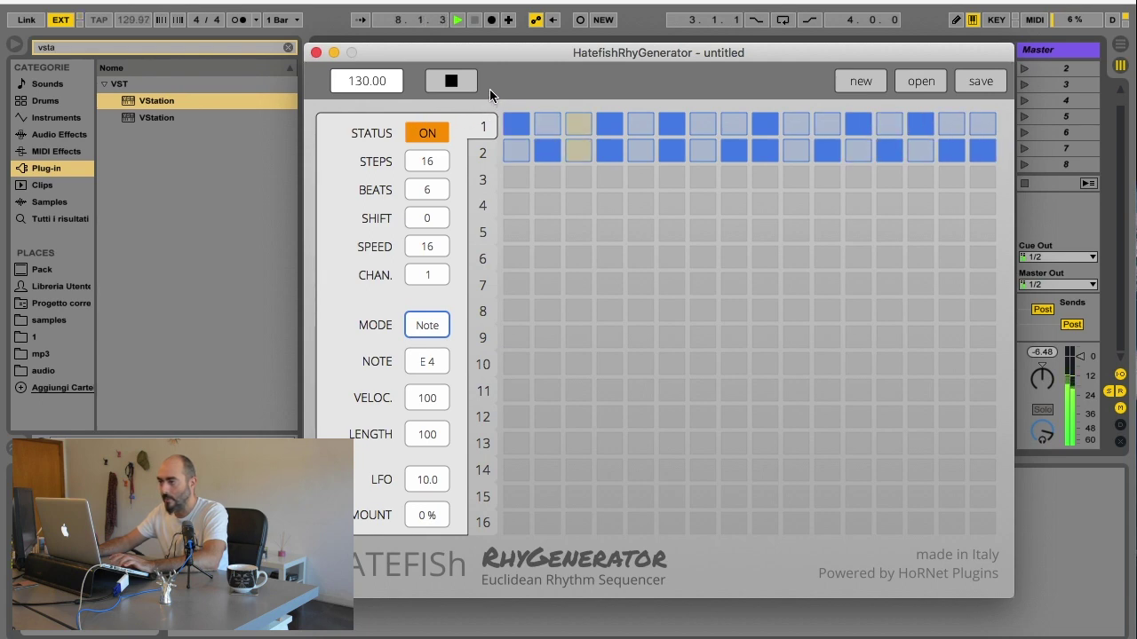
{"action": "left_click", "coordinate": [450, 82]}
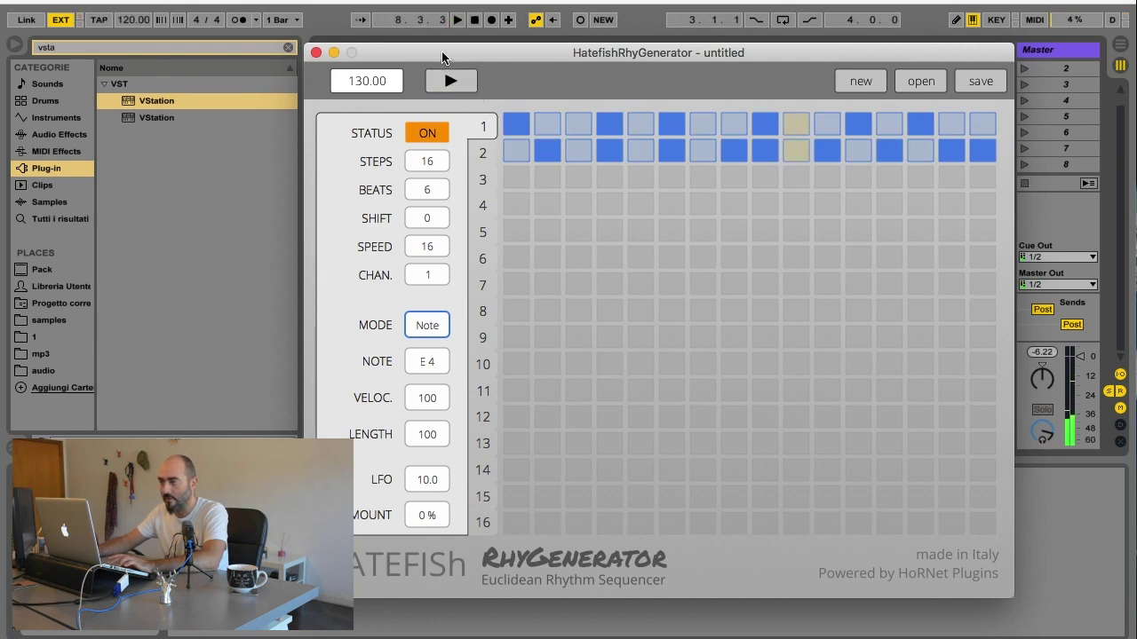
{"action": "left_click_drag", "start_coordinate": [443, 58], "coordinate": [402, 73]}
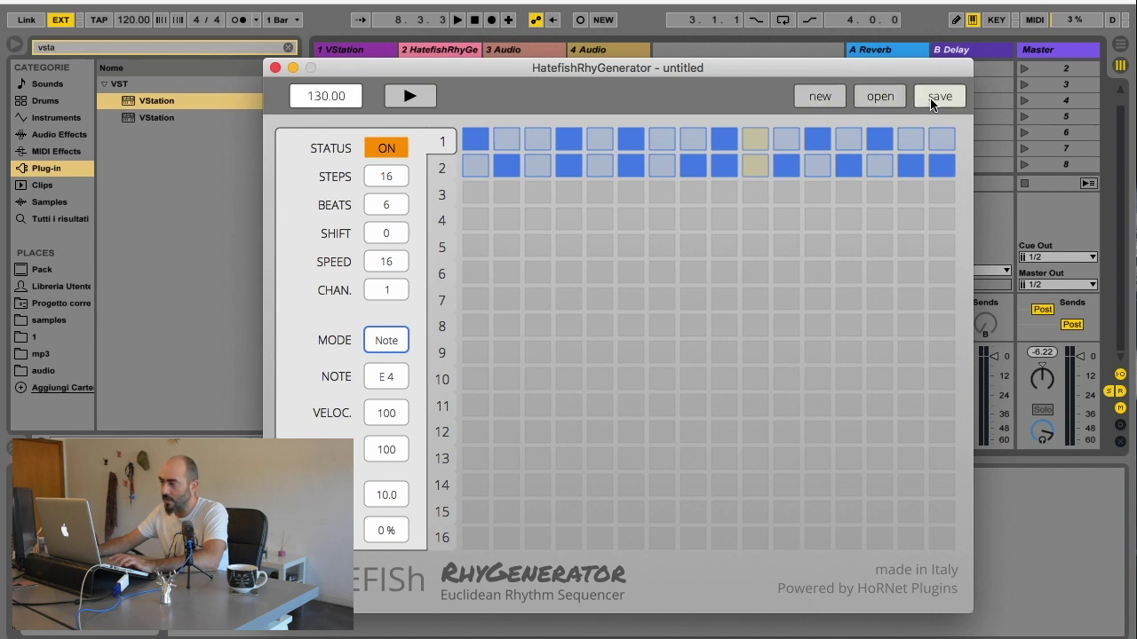
{"action": "left_click", "coordinate": [815, 98]}
{"action": "left_click", "coordinate": [645, 232]}
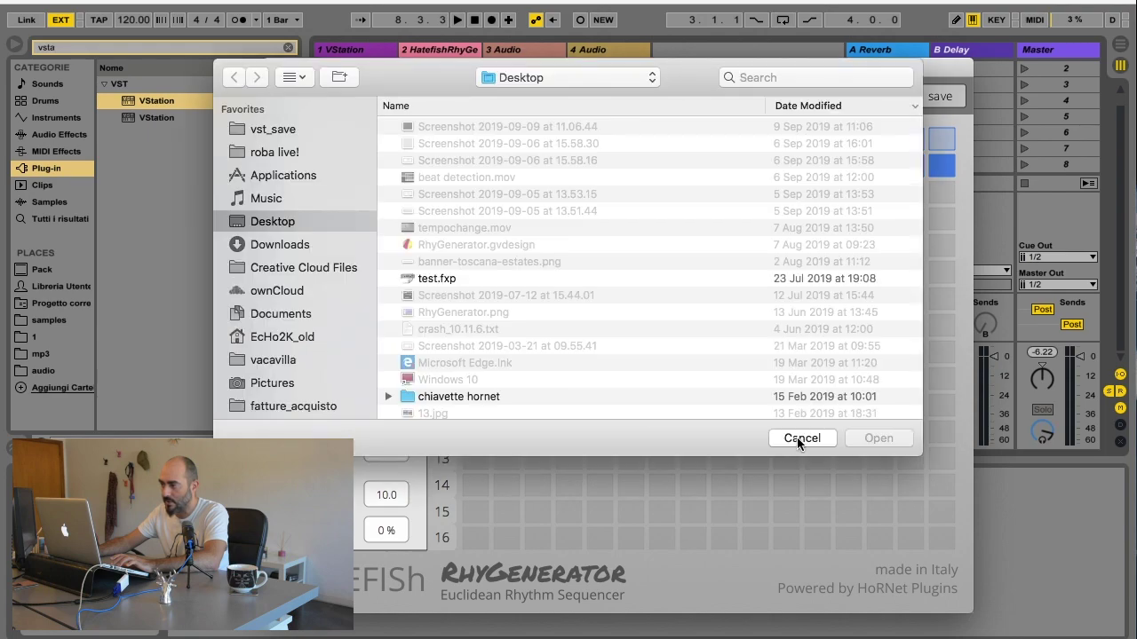
{"action": "left_click", "coordinate": [802, 438]}
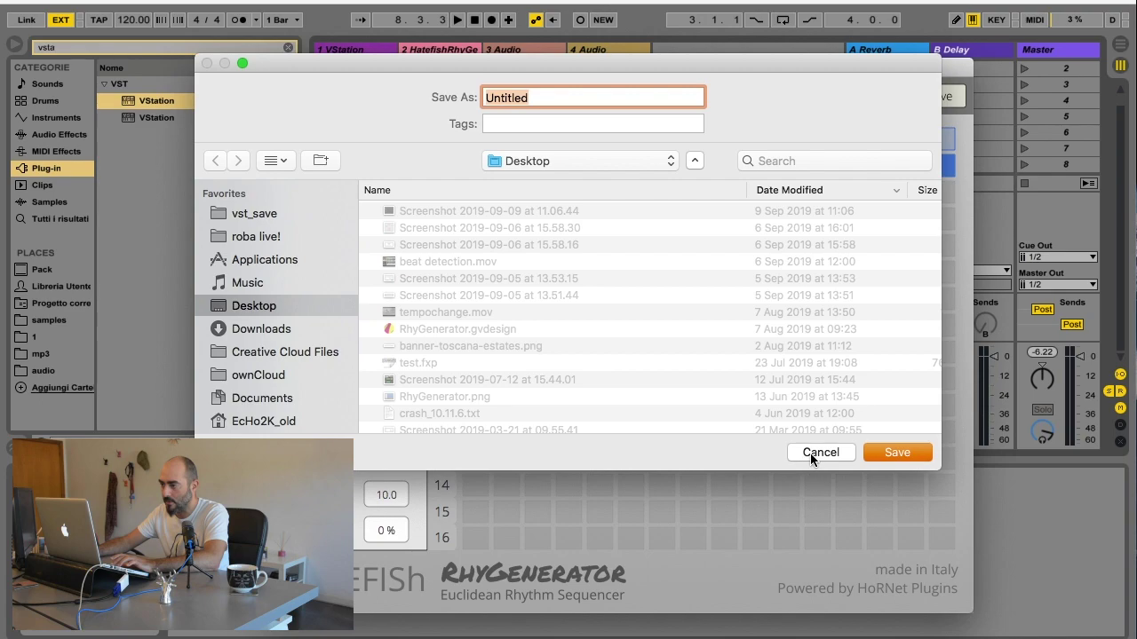
{"action": "left_click", "coordinate": [810, 453]}
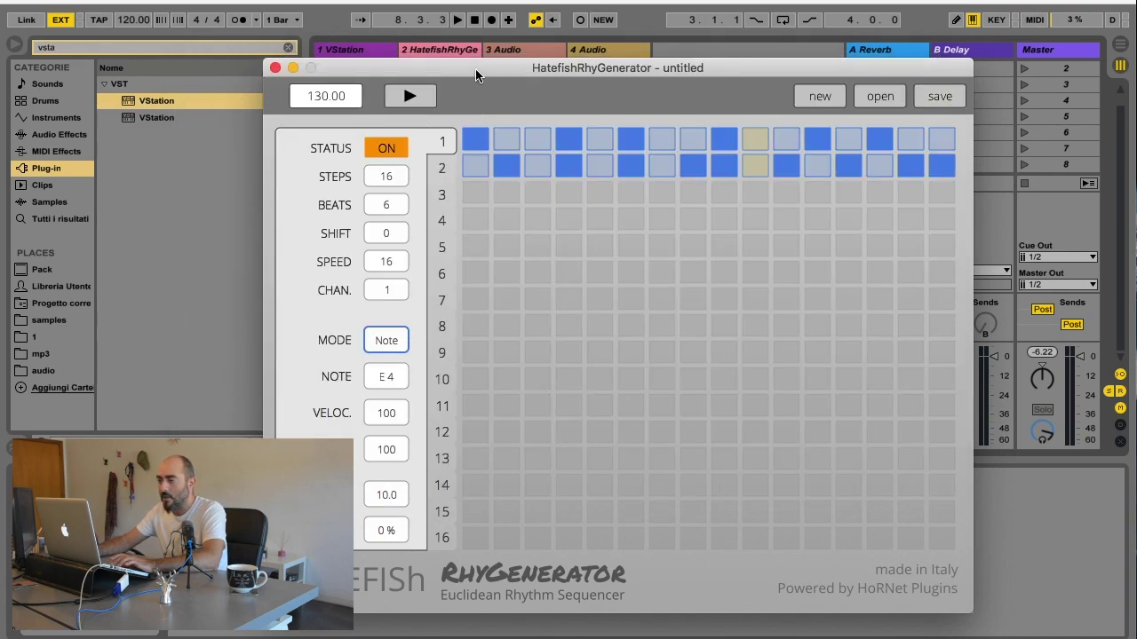
{"action": "left_click_drag", "start_coordinate": [478, 67], "coordinate": [493, 59]}
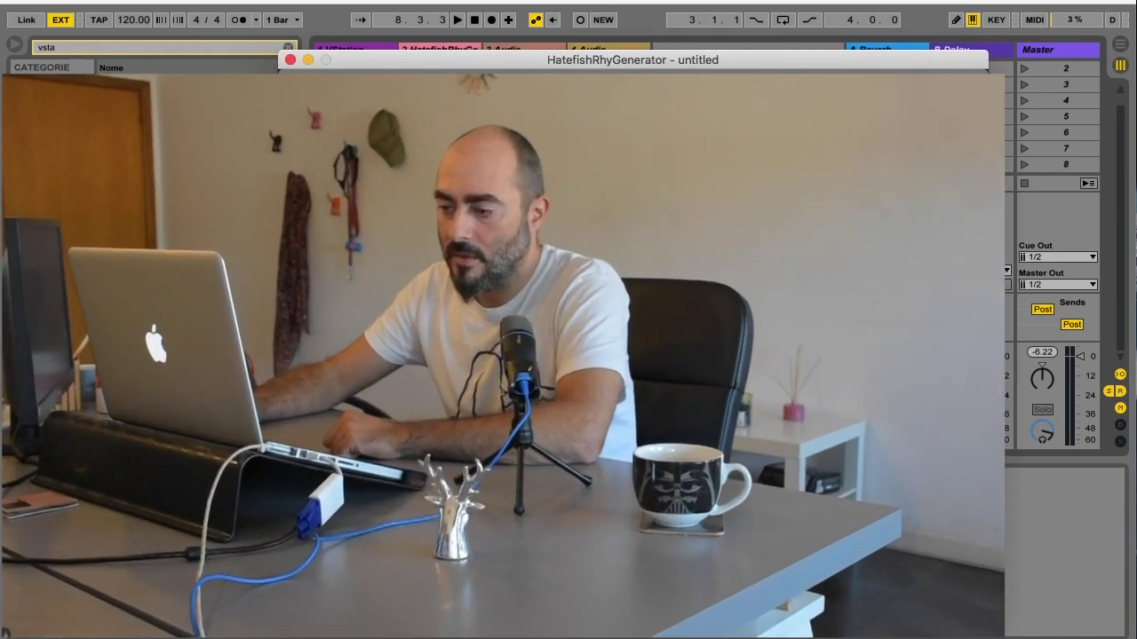